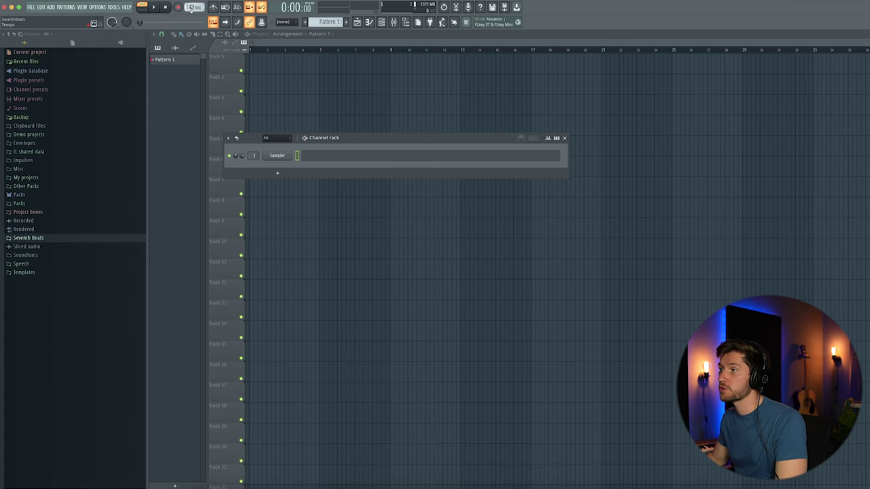
Set the project tempo to 105 BPM and replace the Sampler channel with the Stage-73 V instrument.
{"action": "left_click_drag", "start_coordinate": [191, 7], "coordinate": [191, 41]}
{"action": "left_click_drag", "start_coordinate": [191, 7], "coordinate": [191, 10]}
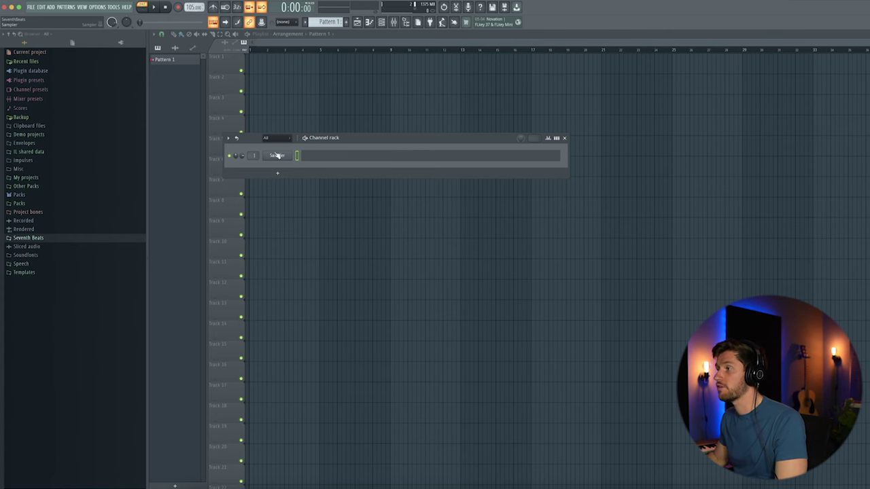
{"action": "right_click", "coordinate": [281, 159]}
{"action": "mouse_move", "coordinate": [340, 220]}
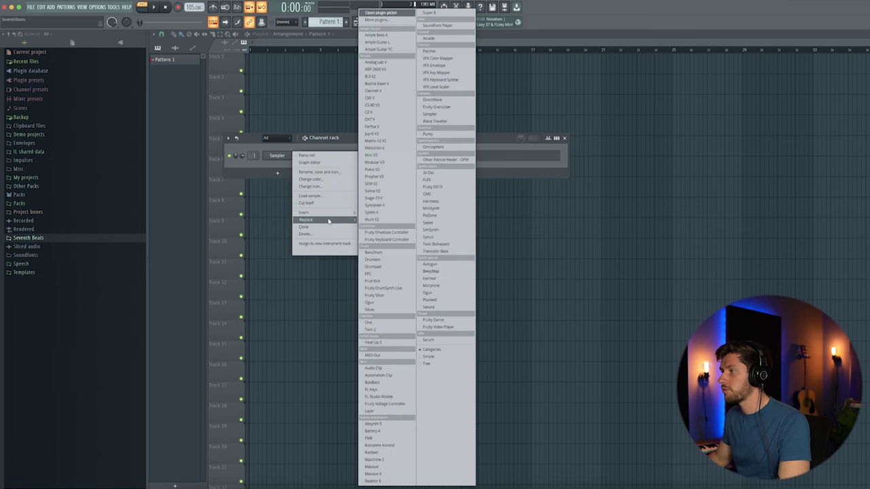
{"action": "left_click", "coordinate": [380, 198]}
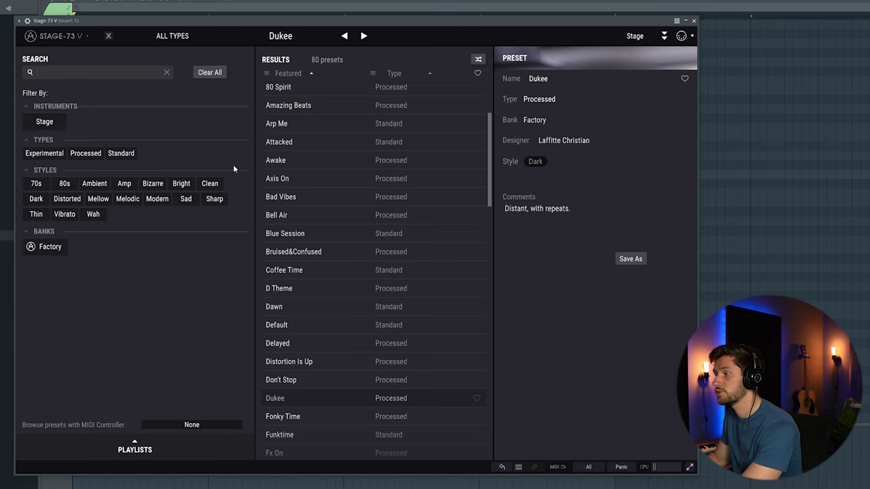
Adjust the amp's reverb and the chorus pedal's mix on the Dukee preset, and close the instrument window.
{"action": "left_click", "coordinate": [109, 38]}
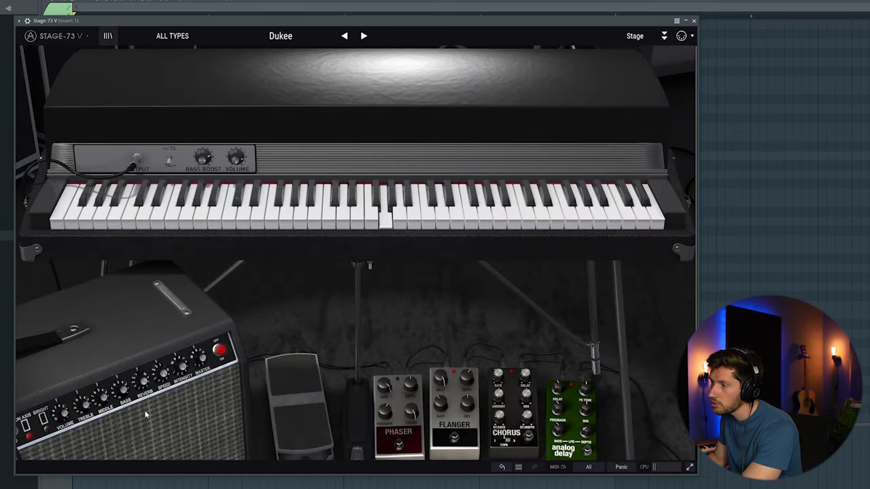
{"action": "left_click_drag", "start_coordinate": [145, 382], "coordinate": [146, 369]}
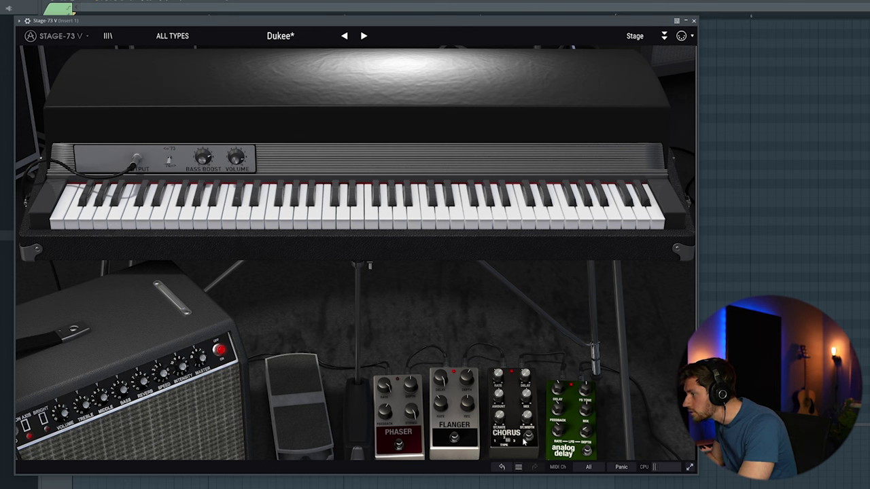
{"action": "left_click_drag", "start_coordinate": [526, 394], "coordinate": [526, 391]}
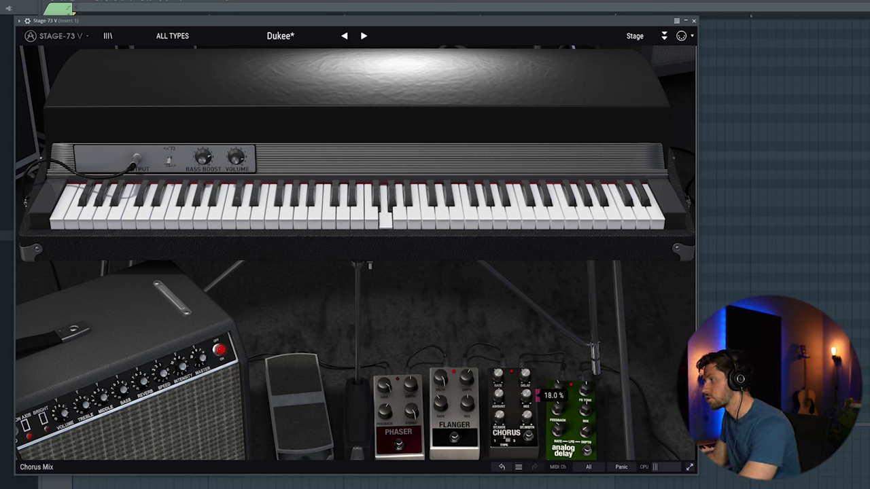
{"action": "left_click_drag", "start_coordinate": [526, 392], "coordinate": [527, 393]}
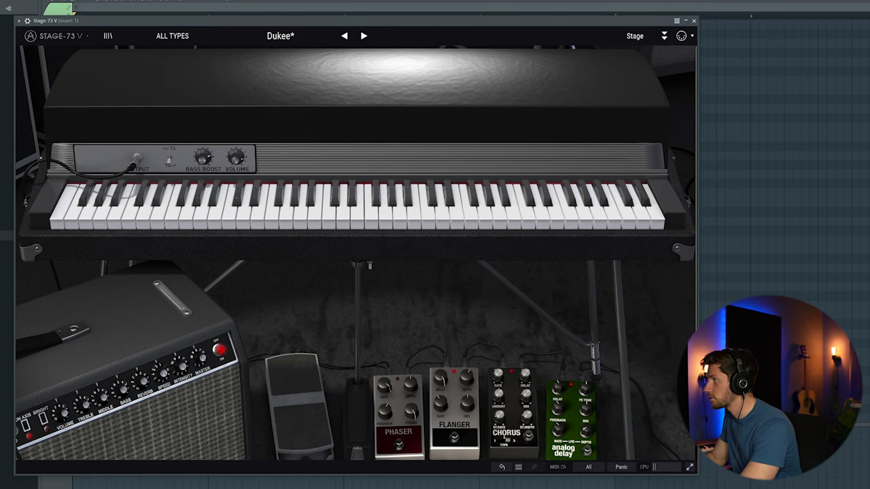
{"action": "left_click", "coordinate": [693, 22]}
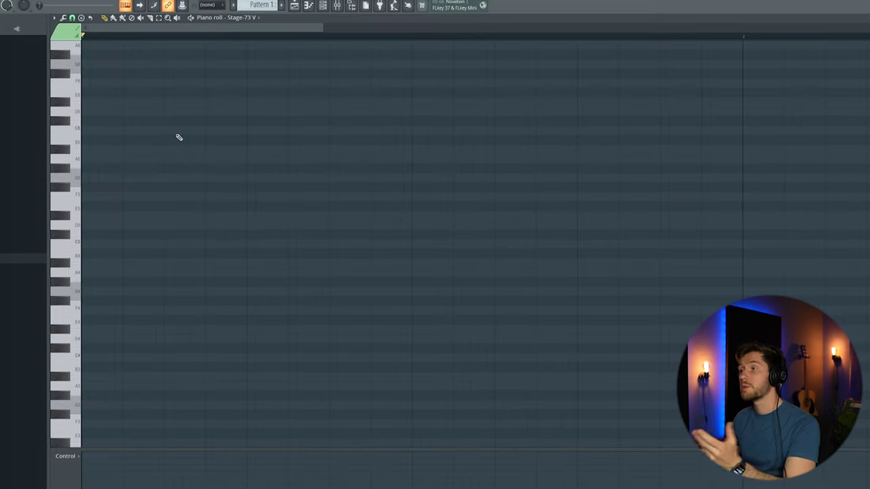
Set the root note of the piano roll's scale highlighting to B.
{"action": "left_click", "coordinate": [54, 18]}
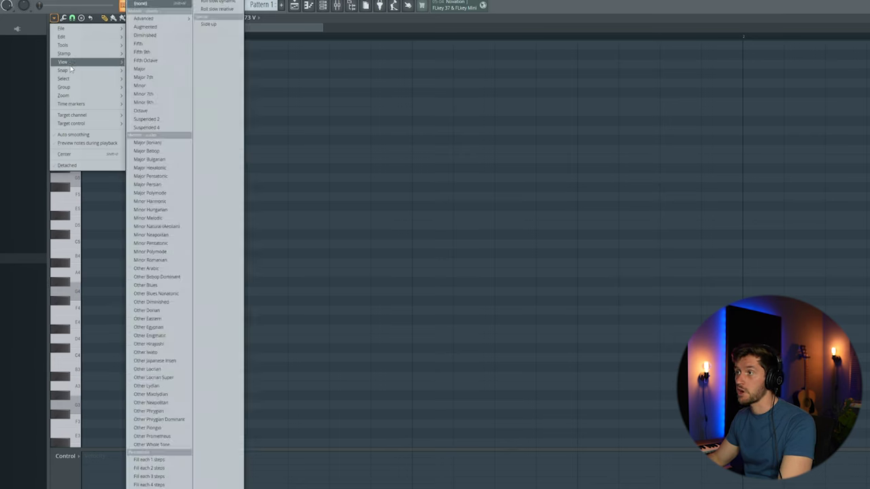
{"action": "mouse_move", "coordinate": [69, 66]}
{"action": "mouse_move", "coordinate": [154, 192]}
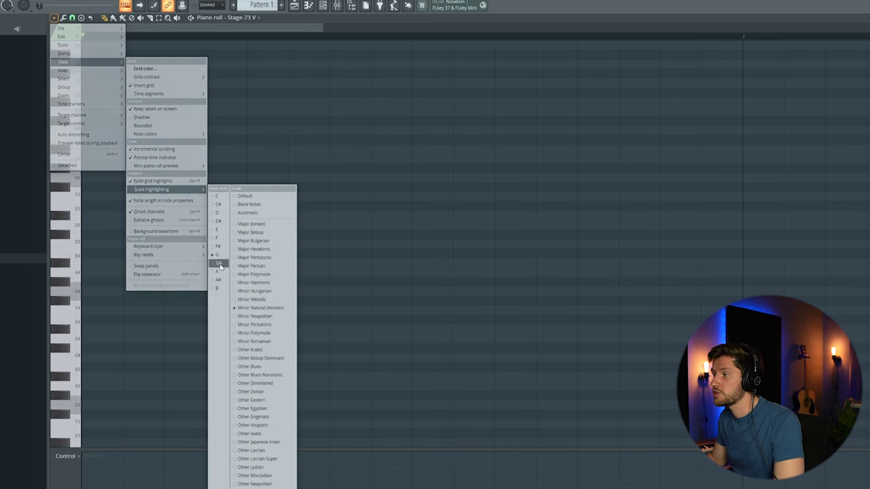
{"action": "left_click", "coordinate": [217, 288]}
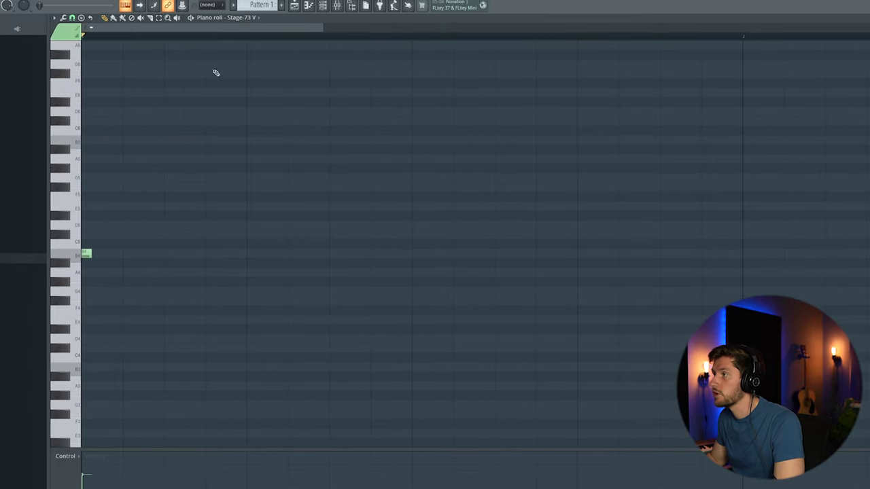
Draw the root notes B4 over bar 1, F#4 over bar 2 and E4 over bars 3 and 4.
{"action": "left_click_drag", "start_coordinate": [321, 30], "coordinate": [337, 29]}
{"action": "left_click_drag", "start_coordinate": [337, 30], "coordinate": [354, 39]}
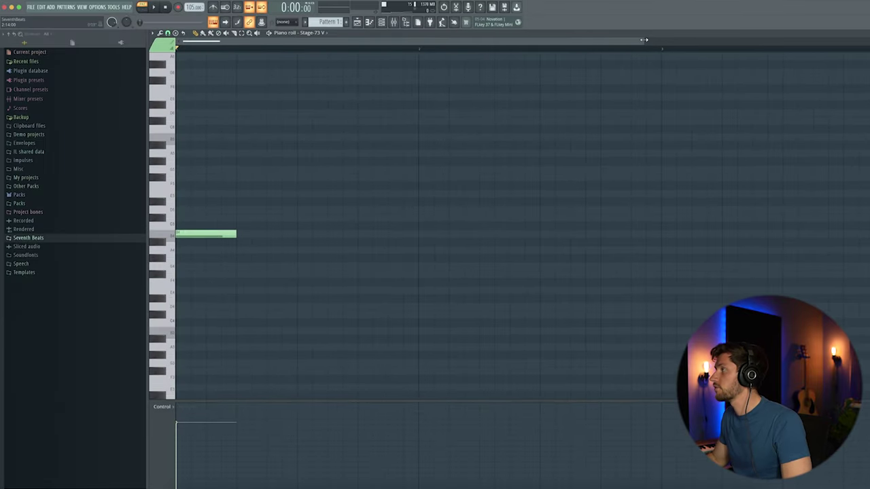
{"action": "left_click", "coordinate": [344, 274]}
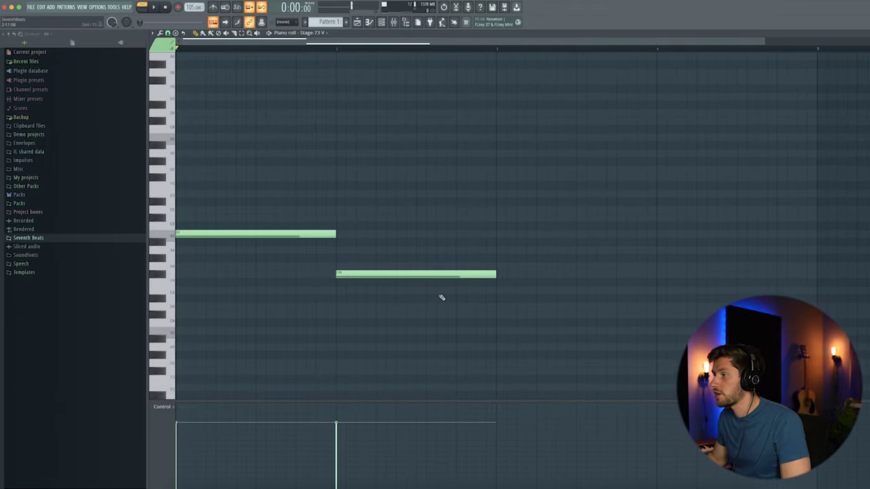
{"action": "left_click", "coordinate": [500, 290]}
{"action": "key", "text": "space"}
{"action": "left_click_drag", "start_coordinate": [655, 296], "coordinate": [816, 293]}
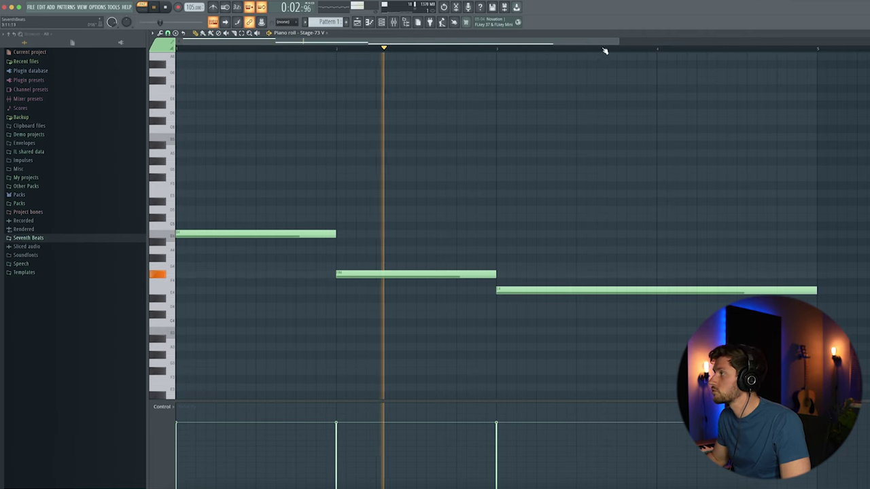
{"action": "left_click_drag", "start_coordinate": [679, 41], "coordinate": [740, 40]}
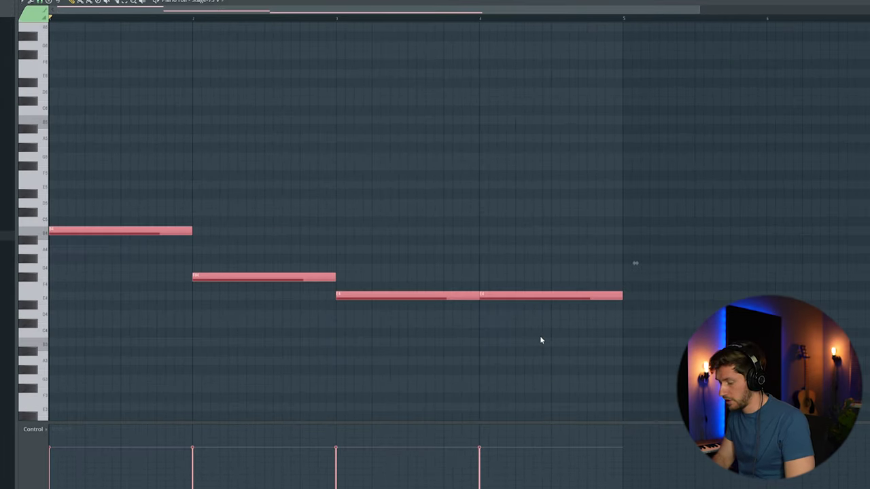
Duplicate all the root notes one octave lower.
{"action": "key", "text": "ctrl+c"}
{"action": "key", "text": "ctrl+v"}
{"action": "key", "text": "ctrl+Down"}
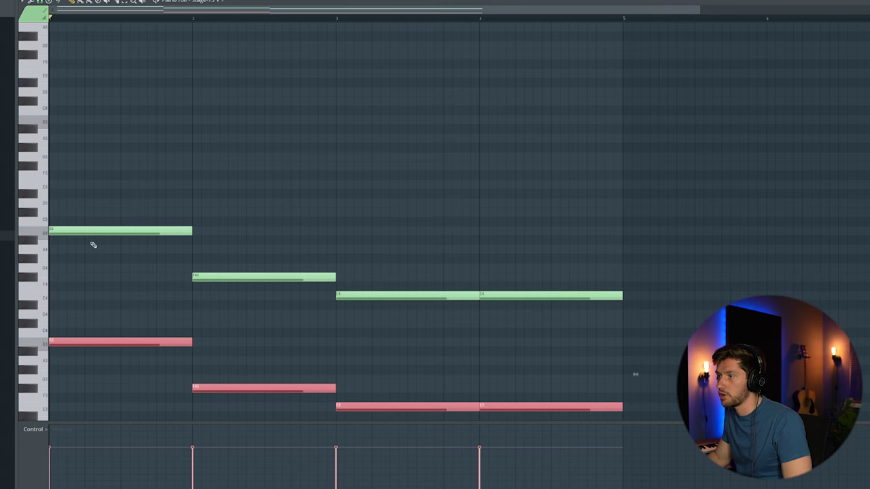
{"action": "right_click", "coordinate": [142, 135]}
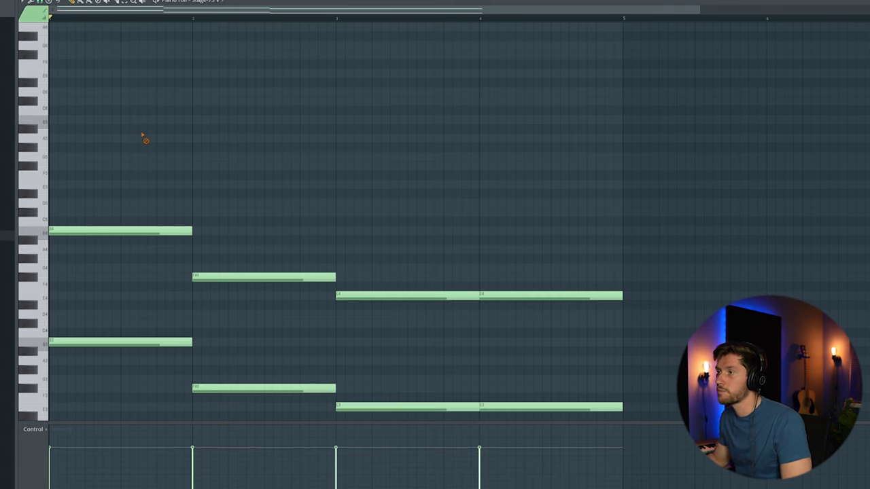
Draw an A5, D6 and F#6 chord over bar 1 and repeat it in bar 2 with A6 as the highest note.
{"action": "left_click", "coordinate": [69, 140]}
{"action": "left_click", "coordinate": [60, 54]}
{"action": "left_click", "coordinate": [54, 93]}
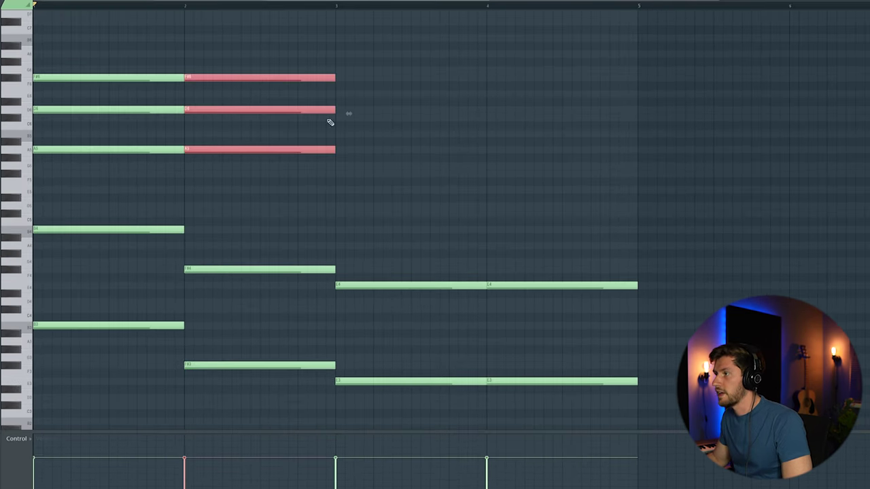
{"action": "key", "text": "ctrl+d"}
{"action": "right_click", "coordinate": [232, 78]}
{"action": "left_click", "coordinate": [191, 55]}
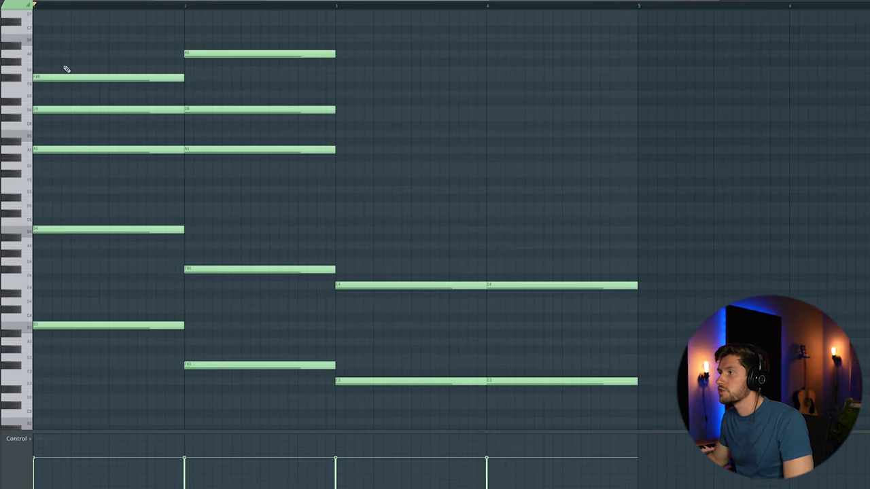
Draw a G5, B5 and D6 chord over bar 3, duplicate it into bar 4 and play back the progression.
{"action": "left_click", "coordinate": [337, 165]}
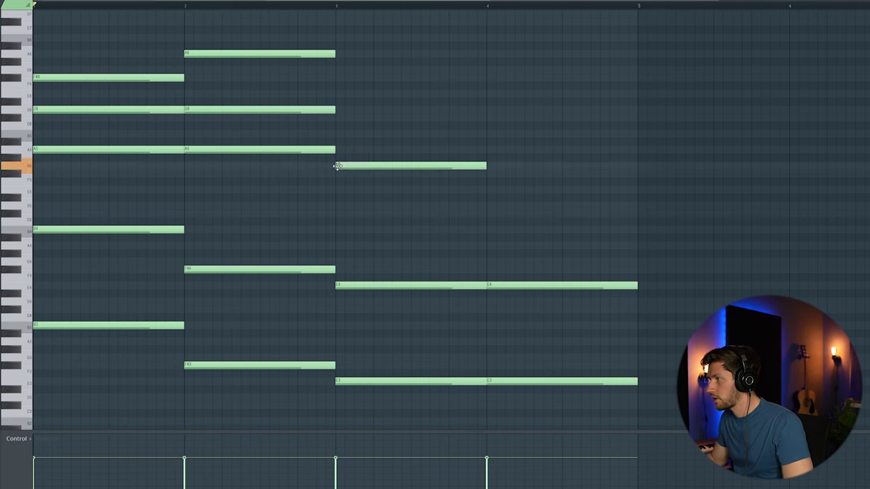
{"action": "left_click", "coordinate": [338, 133]}
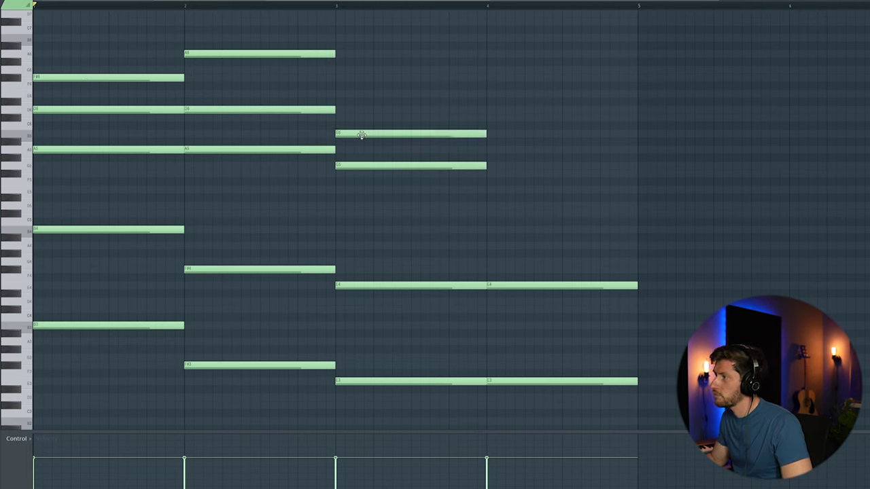
{"action": "left_click", "coordinate": [344, 105]}
{"action": "left_click_drag", "start_coordinate": [377, 105], "coordinate": [368, 114]}
{"action": "left_click_drag", "start_coordinate": [500, 102], "coordinate": [484, 211]}
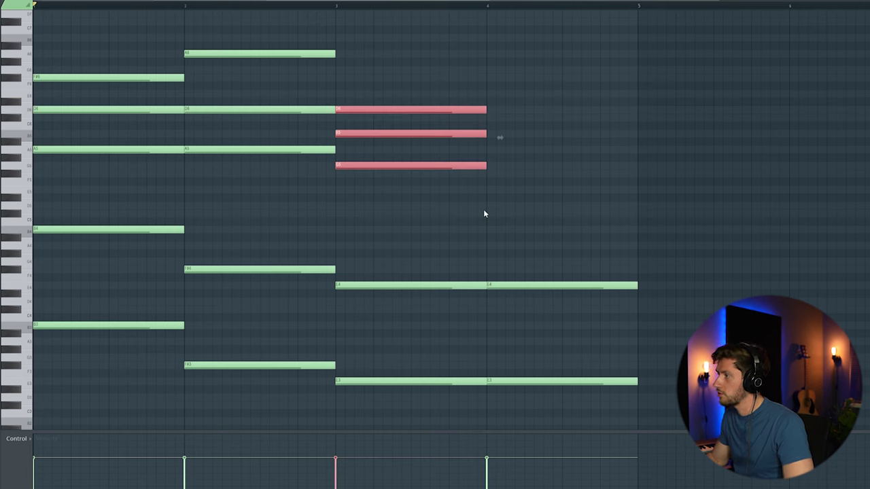
{"action": "key", "text": "ctrl+b"}
{"action": "key", "text": "space"}
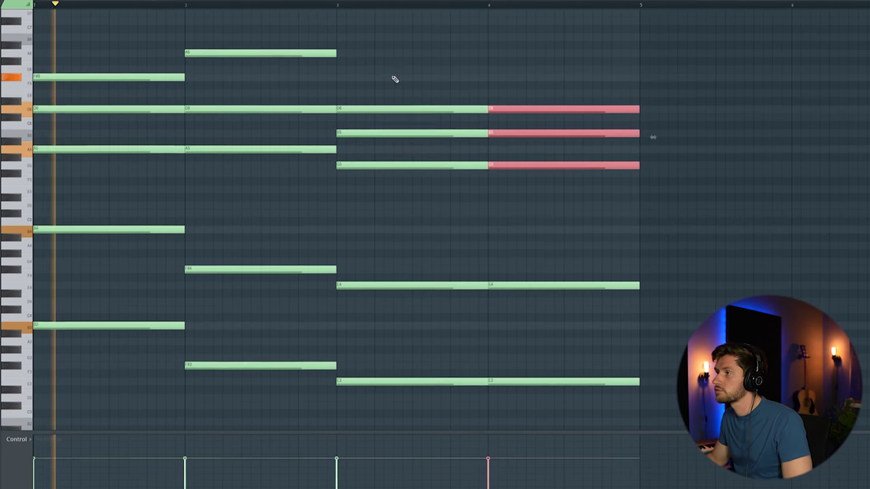
{"action": "left_click", "coordinate": [446, 80], "text": "ctrl"}
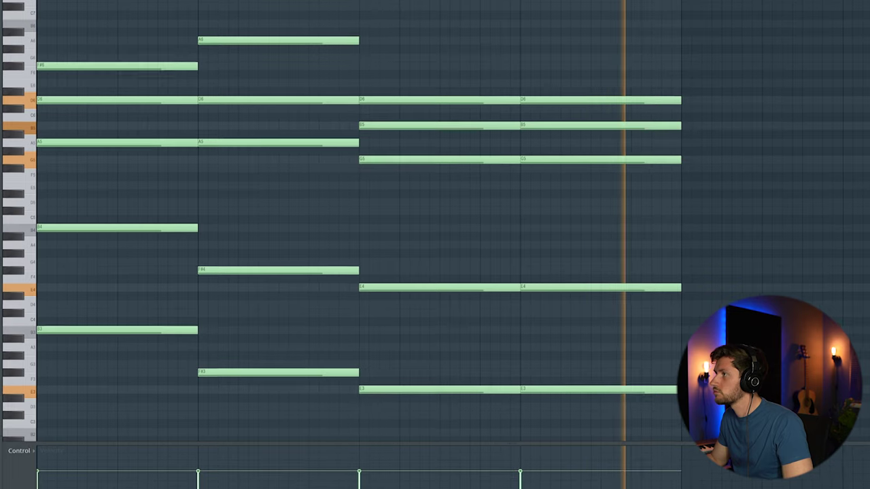
Split every note of the four-bar progression in half at the middle of each bar.
{"action": "key", "text": "F6"}
{"action": "left_click", "coordinate": [180, 129]}
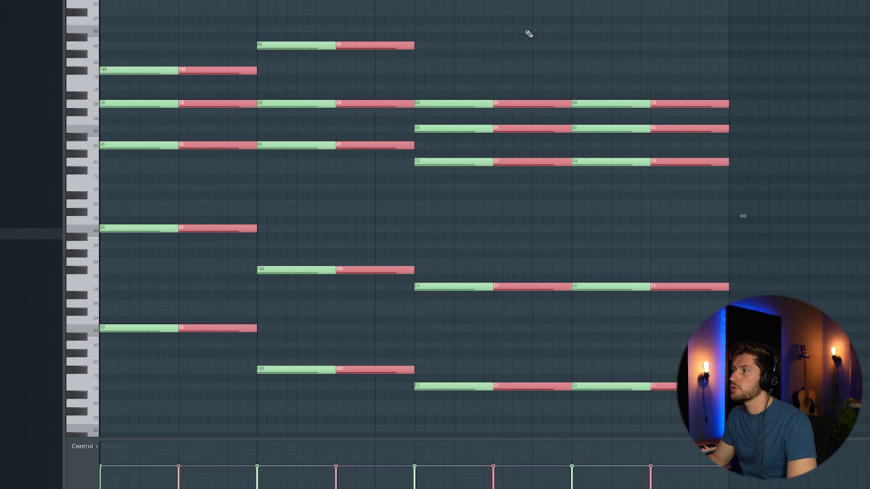
{"action": "key", "text": "ctrl+d"}
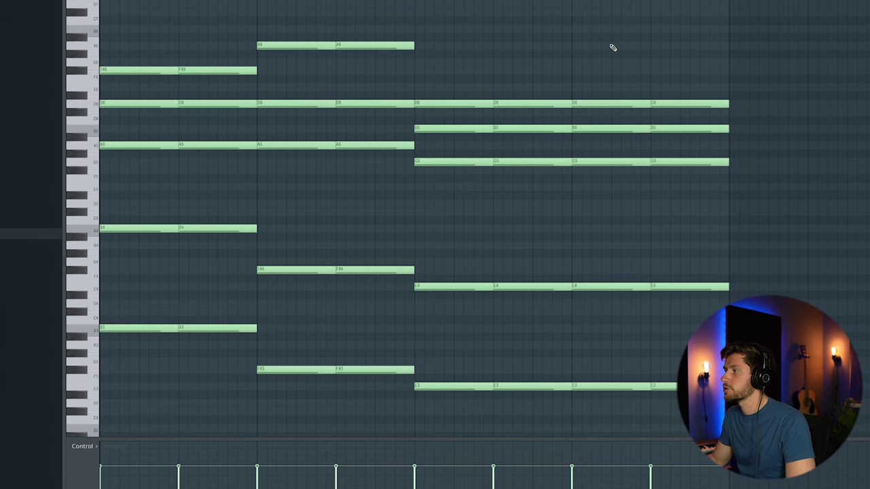
Play back the chord progression to check how the repeated half-bar chords sound.
{"action": "key", "text": "space"}
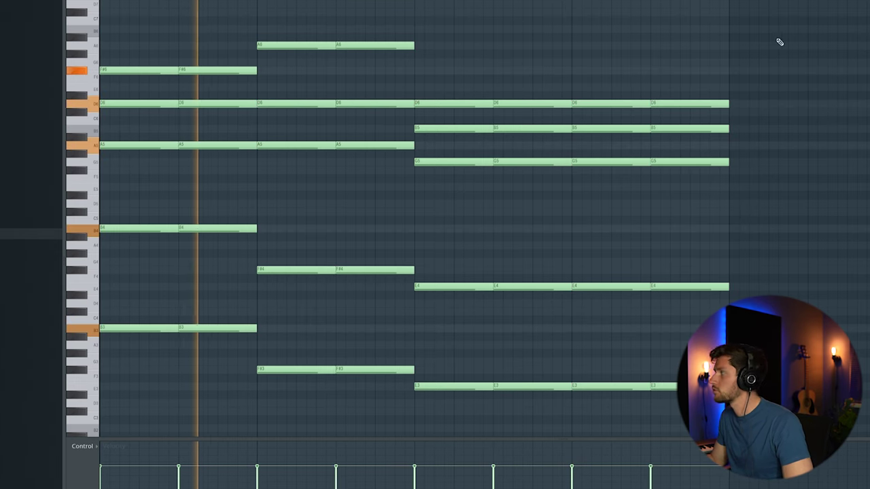
{"action": "scroll", "coordinate": [414, 219], "scroll_direction": "down", "scroll_amount": 2}
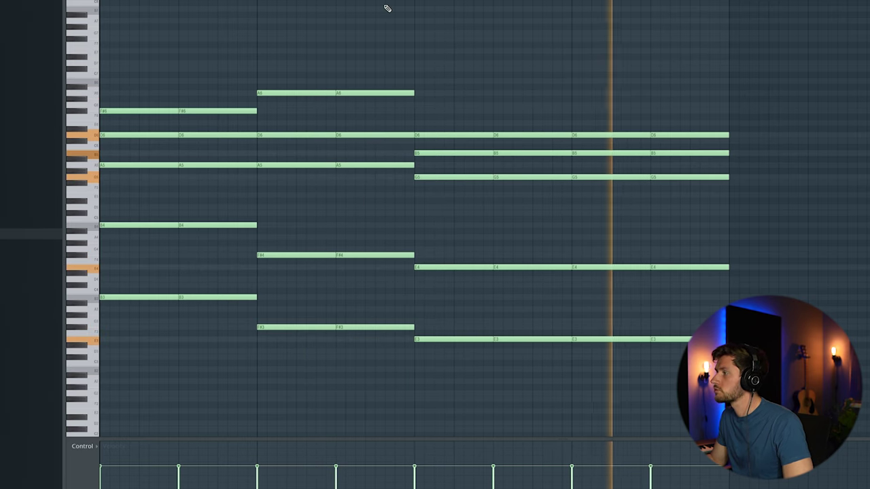
{"action": "key", "text": "space"}
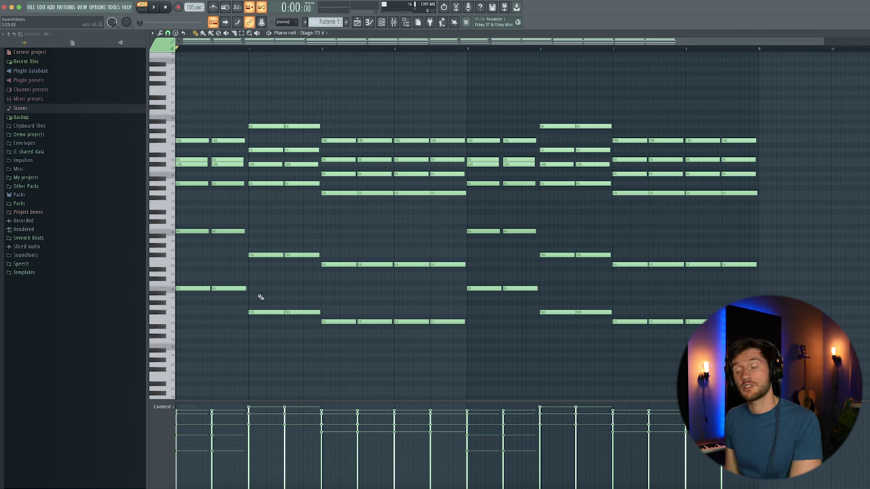
{"action": "key", "text": "space"}
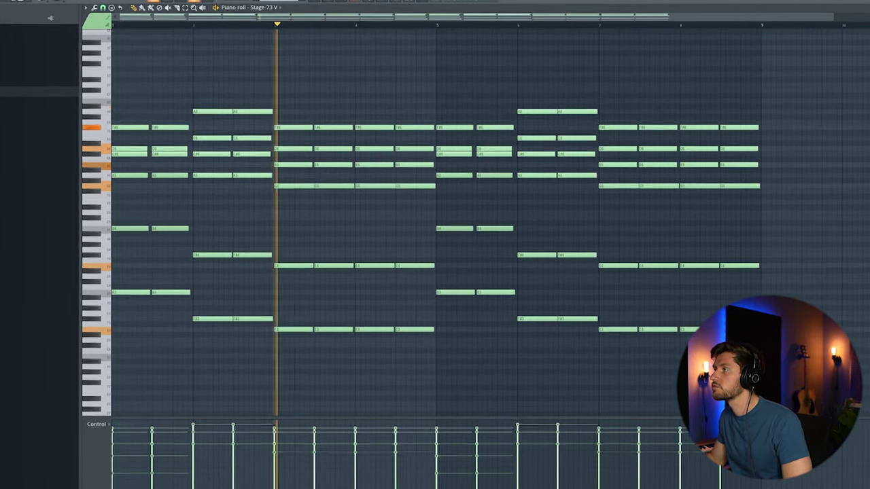
Stop playback, insert a Piano V2 channel next to Stage-73 V and close its plugin window.
{"action": "key", "text": "F6"}
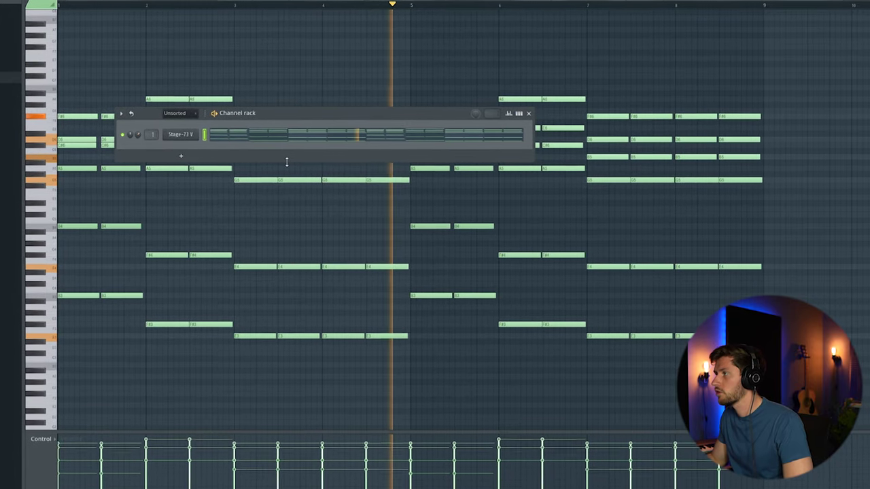
{"action": "key", "text": "space"}
{"action": "right_click", "coordinate": [177, 135]}
{"action": "mouse_move", "coordinate": [209, 194]}
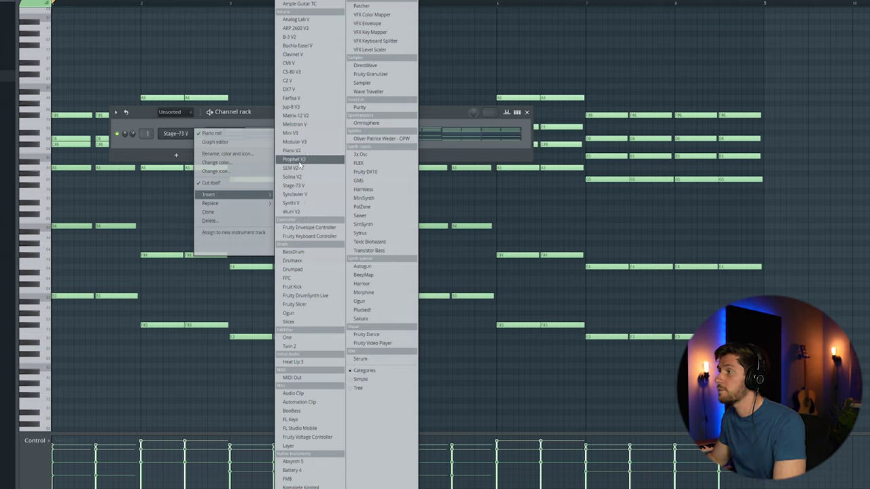
{"action": "left_click", "coordinate": [294, 150]}
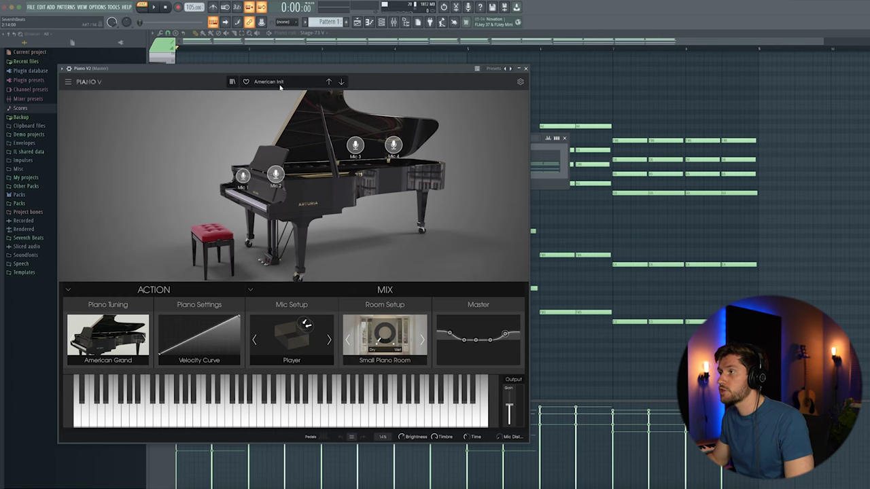
{"action": "left_click", "coordinate": [527, 68]}
Paste the selected Stage-73 V chords from bars 1 to 4 into the Piano V2 channel's piano roll.
{"action": "left_click", "coordinate": [382, 22]}
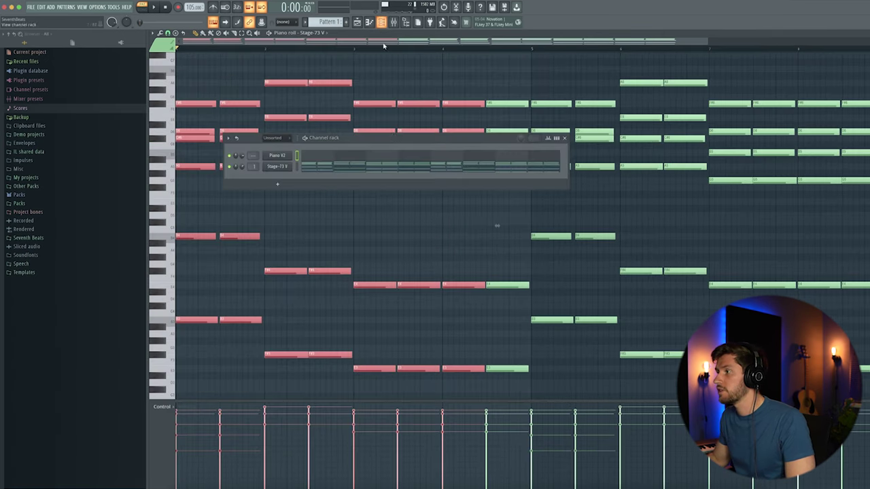
{"action": "left_click", "coordinate": [335, 161]}
{"action": "key", "text": "ctrl+v"}
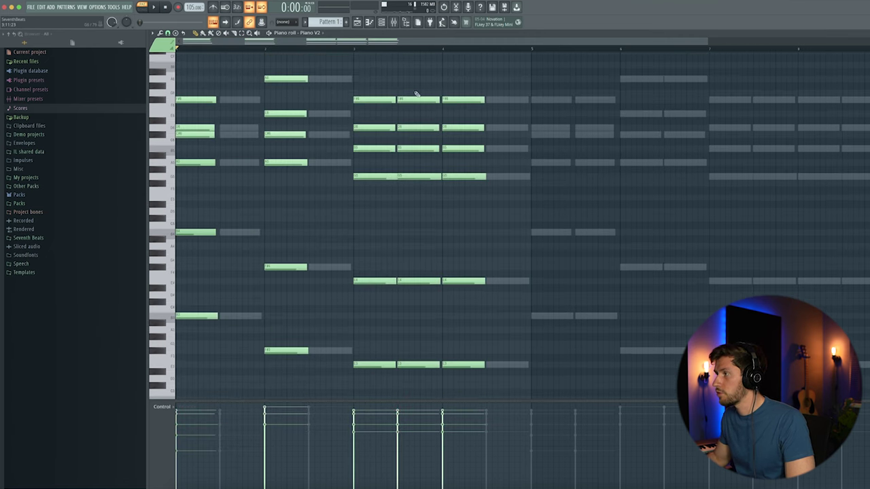
Remove the second-half repeats from the Piano V2 chords, lengthen the remaining notes to full bars and duplicate the four bars into bars 5 to 8.
{"action": "right_click", "coordinate": [417, 99]}
{"action": "right_click", "coordinate": [418, 127]}
{"action": "right_click", "coordinate": [417, 148]}
{"action": "right_click", "coordinate": [417, 176]}
{"action": "right_click", "coordinate": [418, 281]}
{"action": "right_click", "coordinate": [418, 365]}
{"action": "left_click_drag", "start_coordinate": [517, 378], "coordinate": [210, 137]}
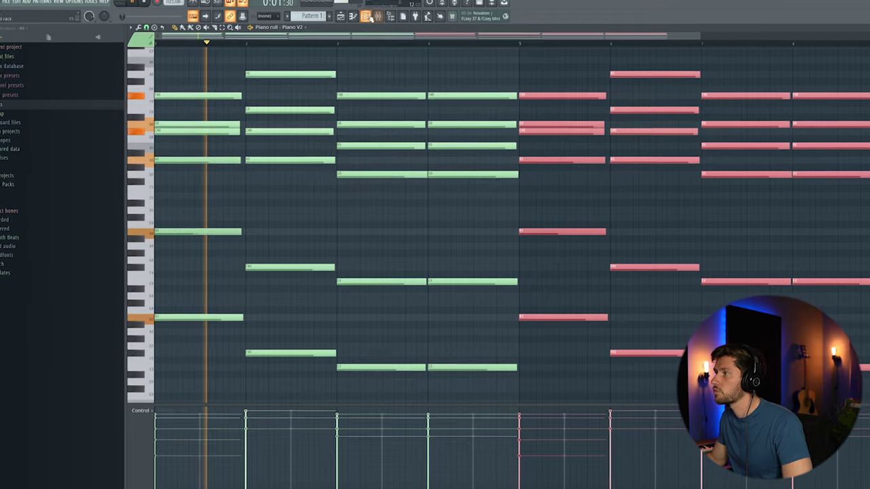
Insert a Serum channel into the channel rack next to Stage-73 V and reposition its plugin window.
{"action": "key", "text": "F6"}
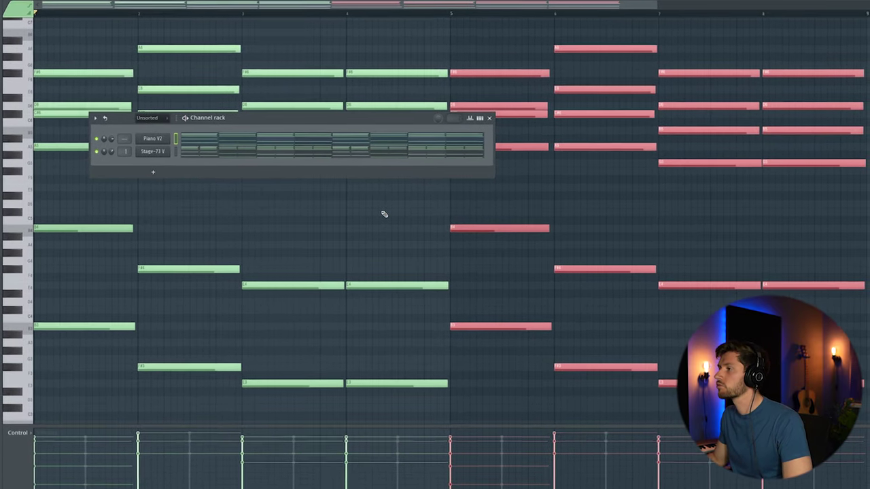
{"action": "right_click", "coordinate": [187, 148]}
{"action": "mouse_move", "coordinate": [208, 212]}
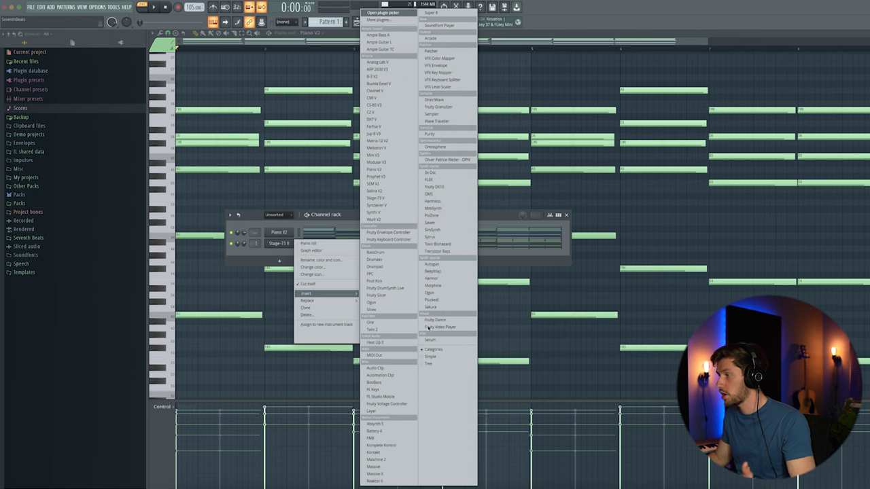
{"action": "left_click", "coordinate": [431, 341]}
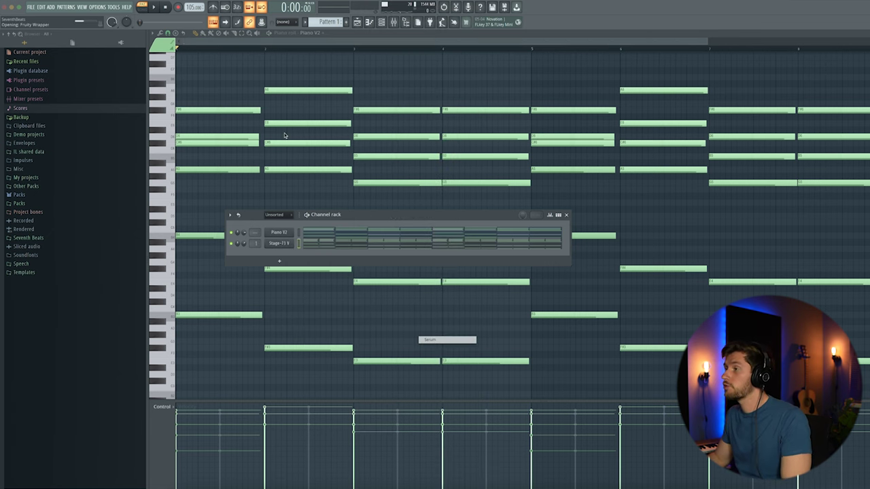
{"action": "left_click_drag", "start_coordinate": [237, 81], "coordinate": [385, 88]}
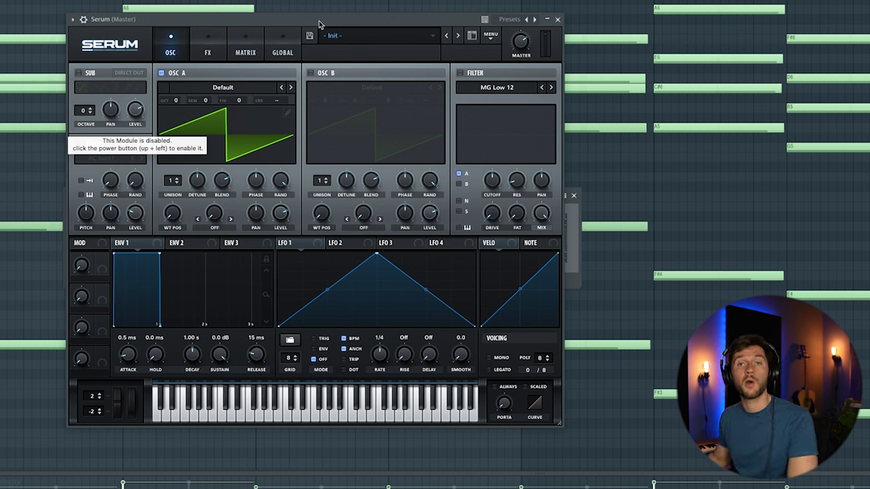
Load the Serum Bass #2 preset in Serum and close the plugin window.
{"action": "left_click", "coordinate": [83, 21]}
{"action": "mouse_move", "coordinate": [87, 51]}
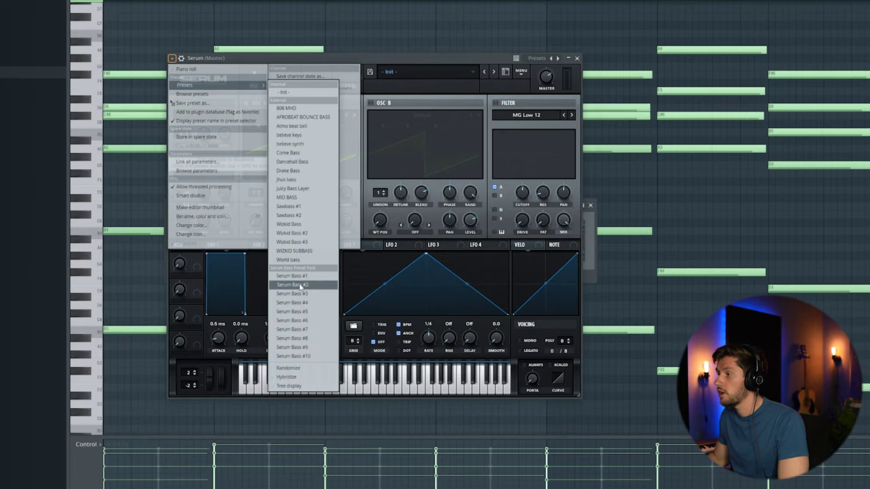
{"action": "left_click", "coordinate": [303, 286]}
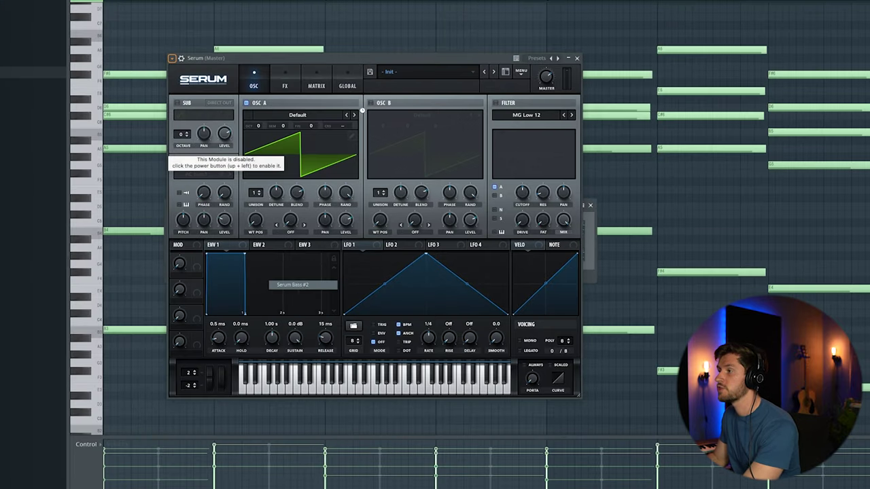
{"action": "left_click", "coordinate": [577, 59]}
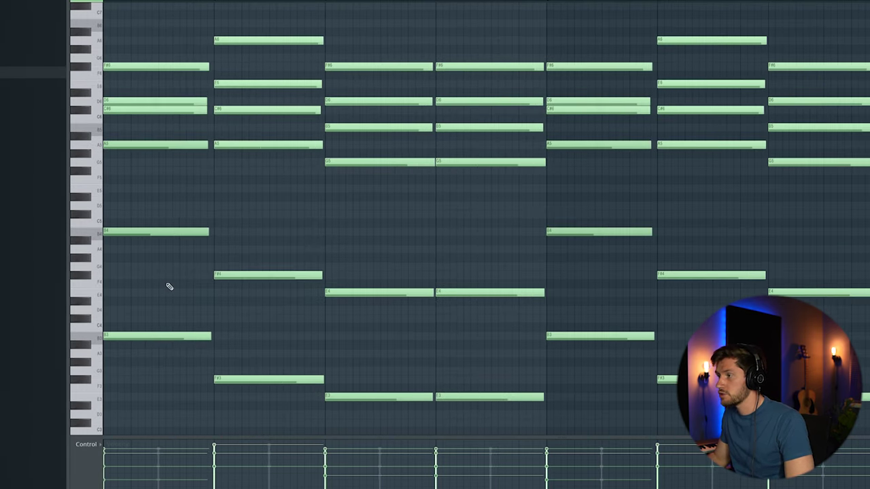
Copy the lowest notes of the Piano V2 chords in bars 1 to 4 into the Serum Bass #2 piano roll.
{"action": "left_click_drag", "start_coordinate": [168, 287], "coordinate": [401, 411]}
{"action": "left_click_drag", "start_coordinate": [457, 416], "coordinate": [165, 334]}
{"action": "key", "text": "F6"}
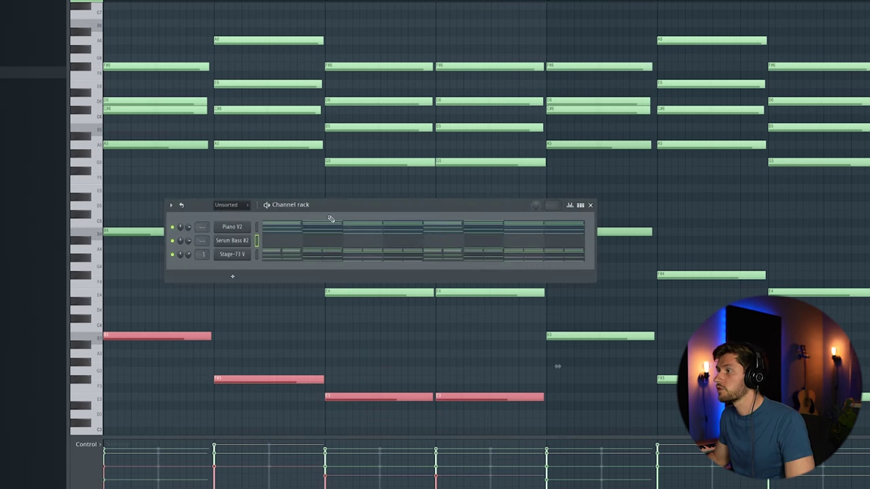
{"action": "left_click", "coordinate": [283, 245]}
{"action": "key", "text": "ctrl+v"}
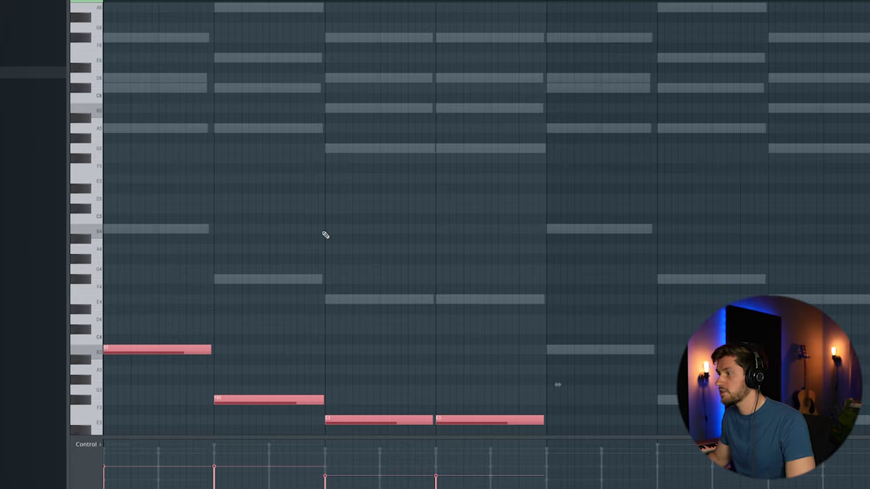
Turn the two E3 bass notes into one note across bars 3 and 4, and duplicate the bass line into bars 5 to 8.
{"action": "scroll", "coordinate": [344, 250], "scroll_direction": "down", "scroll_amount": 2}
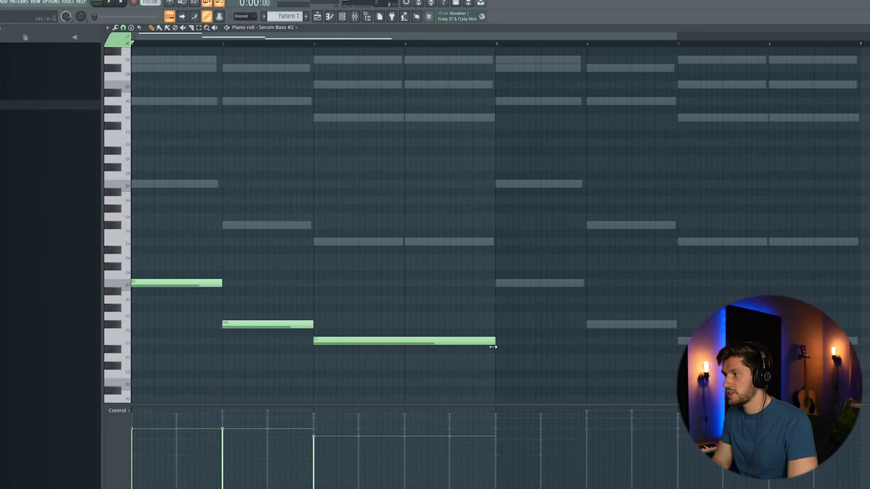
{"action": "left_click_drag", "start_coordinate": [205, 246], "coordinate": [493, 395]}
{"action": "key", "text": "ctrl+b"}
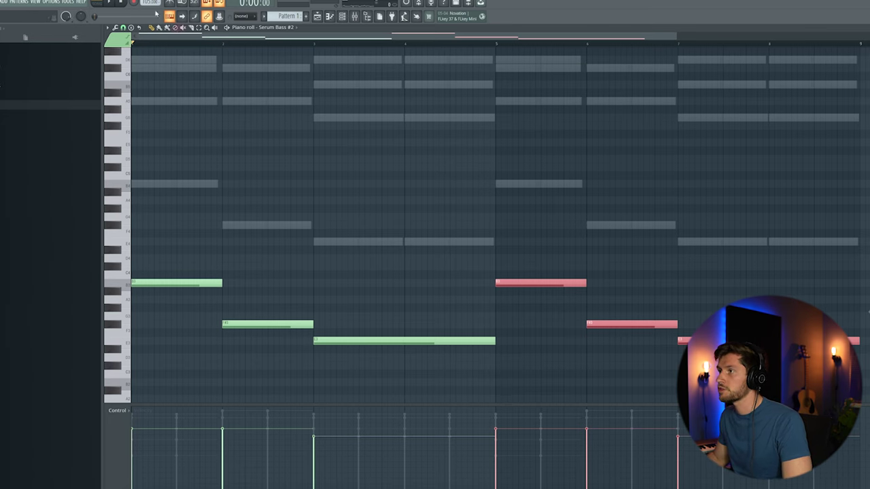
Transpose the whole Serum Bass #2 line up one octave and play it back with all eight bars in view.
{"action": "key", "text": "space"}
{"action": "left_click_drag", "start_coordinate": [116, 239], "coordinate": [199, 443]}
{"action": "key", "text": "ctrl+Up"}
{"action": "key", "text": "space"}
{"action": "key", "text": "space"}
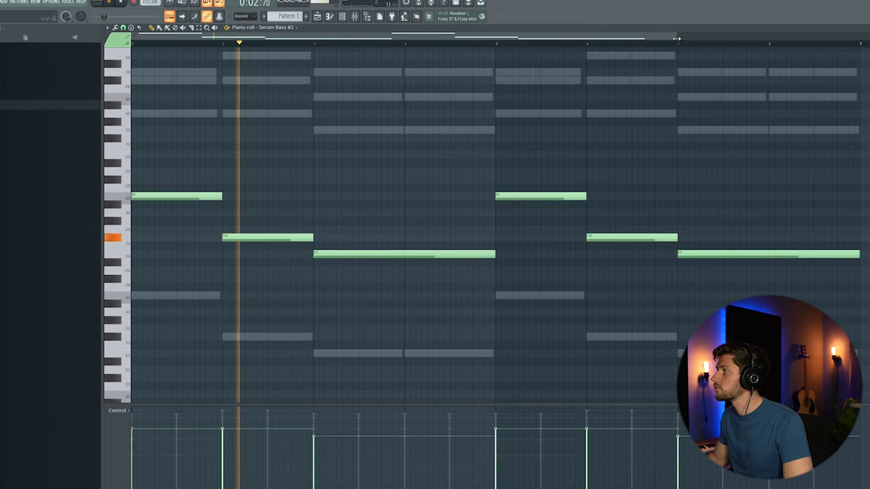
{"action": "left_click_drag", "start_coordinate": [676, 38], "coordinate": [755, 39]}
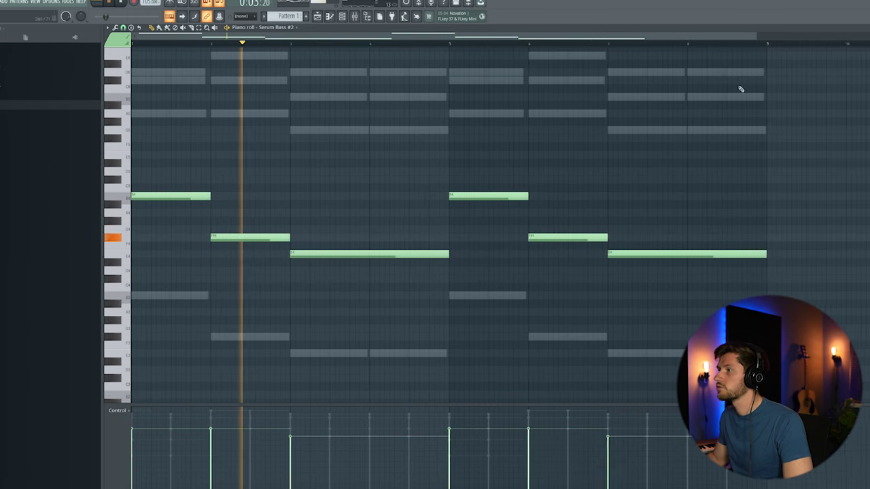
Stop playback and insert a Kontakt channel next to Piano V2 in the channel rack.
{"action": "left_click", "coordinate": [349, 19]}
{"action": "left_click_drag", "start_coordinate": [354, 214], "coordinate": [342, 270]}
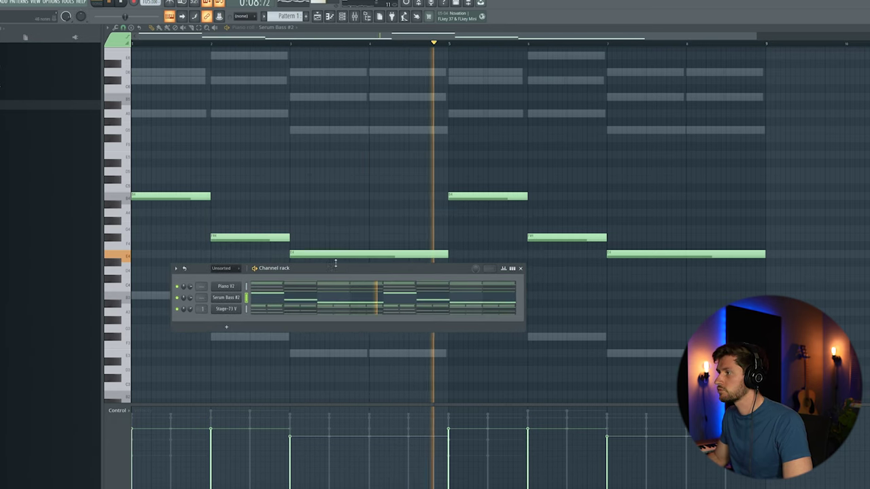
{"action": "key", "text": "space"}
{"action": "right_click", "coordinate": [233, 294]}
{"action": "mouse_move", "coordinate": [253, 338]}
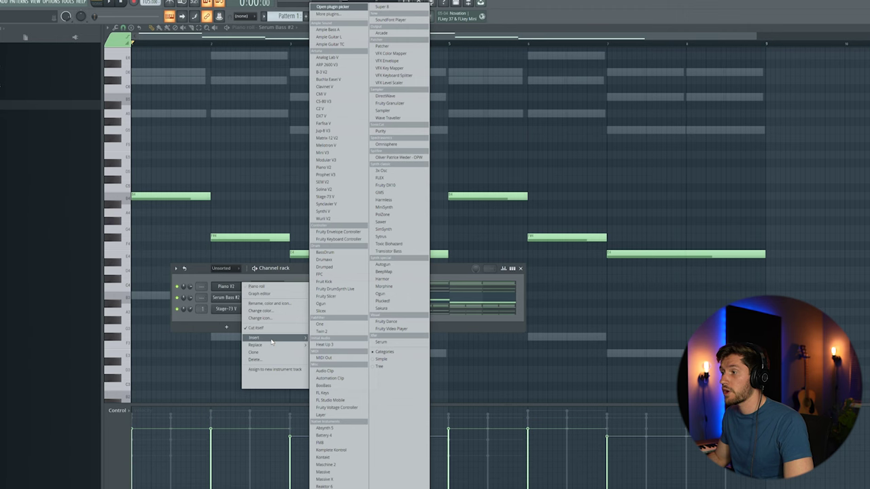
{"action": "left_click", "coordinate": [332, 459]}
{"action": "left_click_drag", "start_coordinate": [319, 11], "coordinate": [289, 36]}
Load Session Horns - Single Articulation from the Session Horns library in Kontakt and close the plugin window.
{"action": "left_click_drag", "start_coordinate": [223, 116], "coordinate": [224, 230]}
{"action": "left_click", "coordinate": [130, 232]}
{"action": "left_click", "coordinate": [129, 259]}
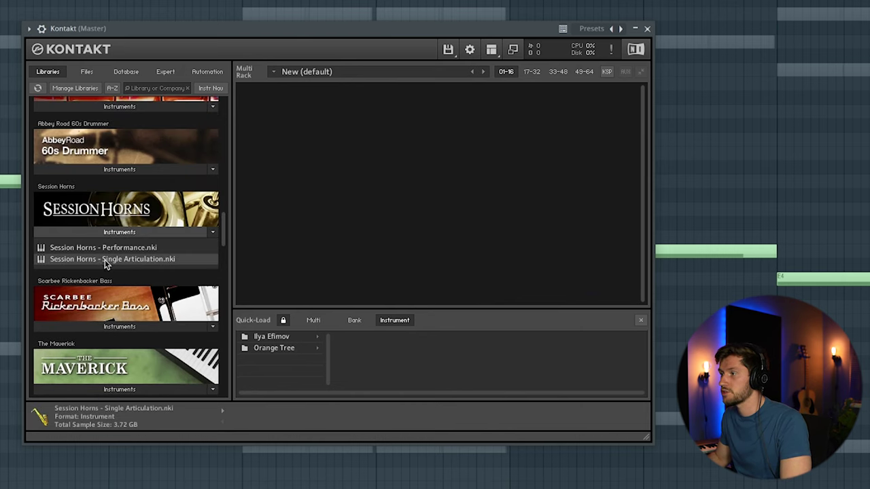
{"action": "left_click_drag", "start_coordinate": [244, 264], "coordinate": [245, 266]}
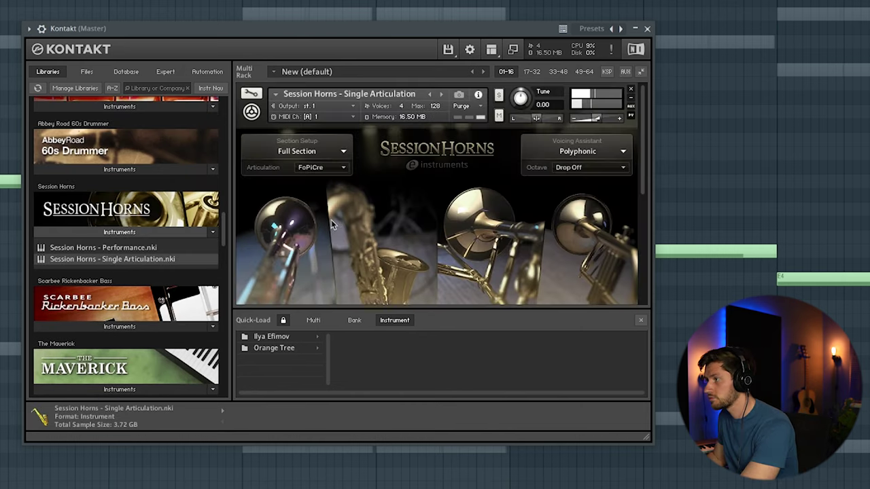
{"action": "left_click", "coordinate": [648, 29]}
Add a B5 horn note about one bar long just before bar 2 and a short F#5 at bar 2 in Kontakt's piano roll.
{"action": "left_click", "coordinate": [232, 335]}
{"action": "left_click", "coordinate": [251, 146]}
{"action": "key", "text": "space"}
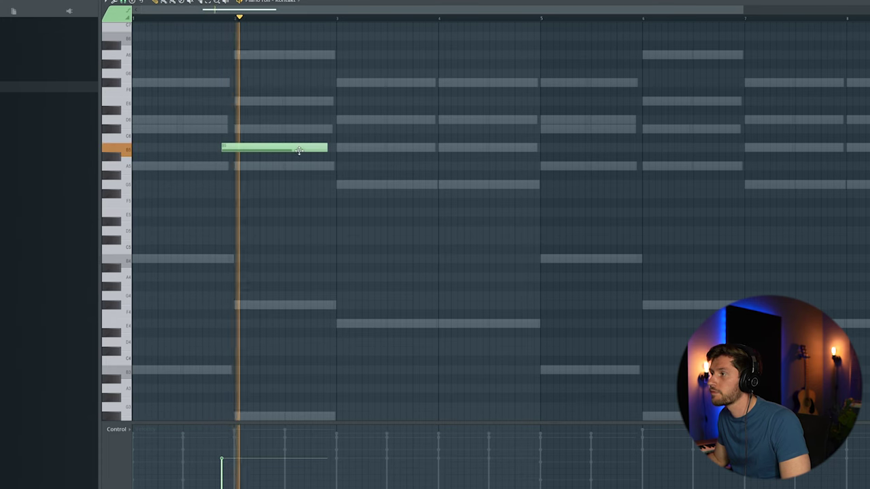
{"action": "key", "text": "space"}
{"action": "mouse_move", "coordinate": [245, 184]}
{"action": "left_mouse_down"}
{"action": "mouse_move", "coordinate": [249, 202]}
{"action": "mouse_move", "coordinate": [238, 202]}
{"action": "mouse_move", "coordinate": [239, 193]}
{"action": "left_mouse_up"}
{"action": "key", "text": "space"}
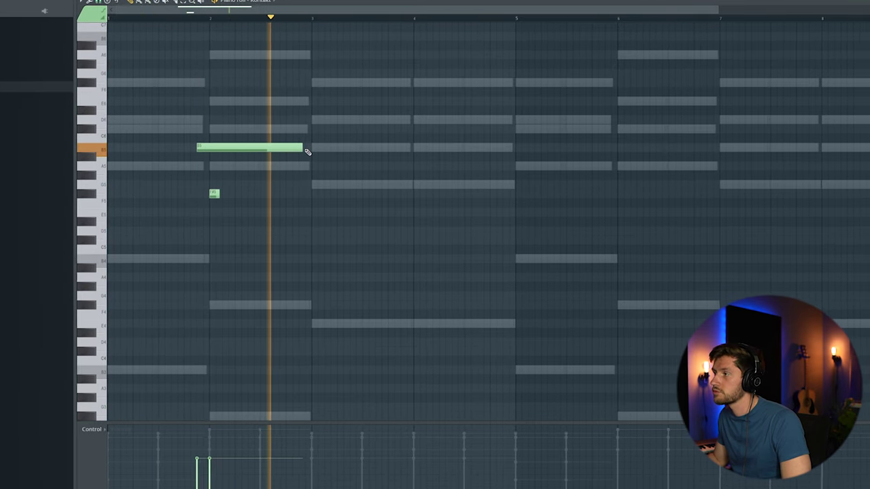
Duplicate the B5 and F#5 horn notes so the same phrase repeats around bar 6.
{"action": "left_click_drag", "start_coordinate": [170, 116], "coordinate": [255, 235]}
{"action": "key", "text": "ctrl+b"}
{"action": "left_click_drag", "start_coordinate": [335, 147], "coordinate": [624, 146]}
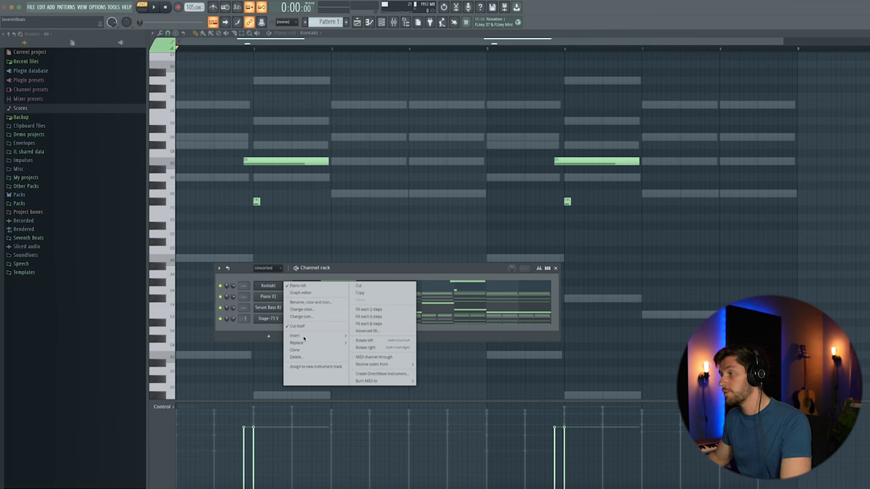
Insert an FM8 channel, load the Blue Bottle flute preset and close the plugin window.
{"action": "mouse_move", "coordinate": [304, 338]}
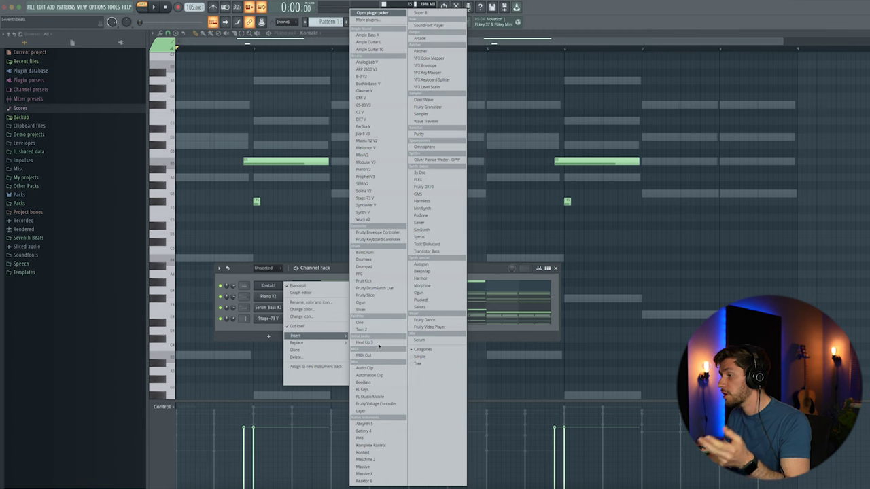
{"action": "left_click", "coordinate": [367, 441]}
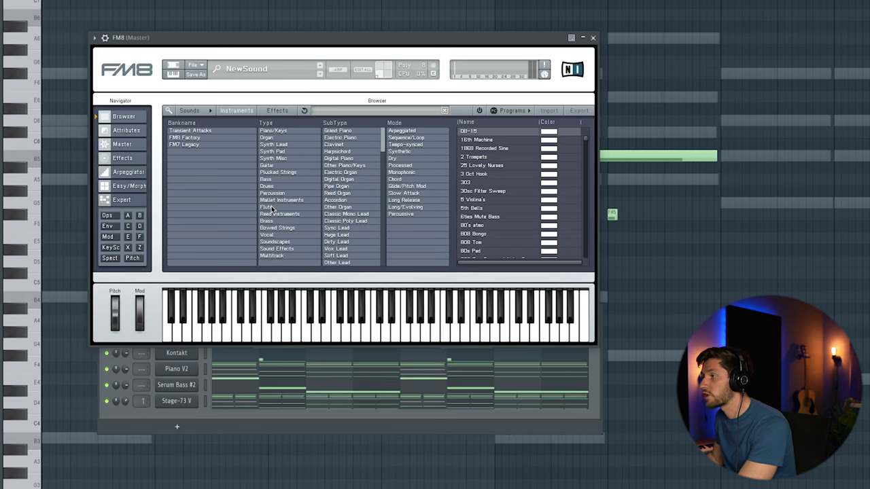
{"action": "left_click", "coordinate": [270, 208]}
{"action": "left_click", "coordinate": [472, 140]}
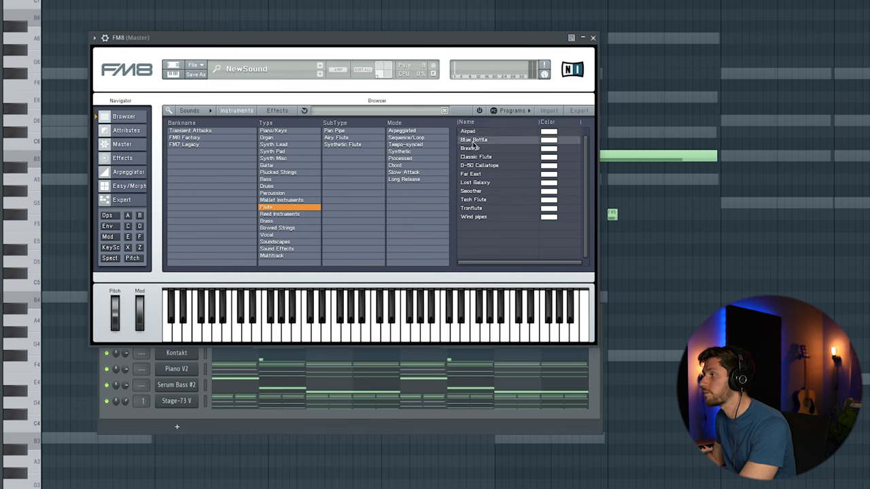
{"action": "left_click", "coordinate": [476, 141]}
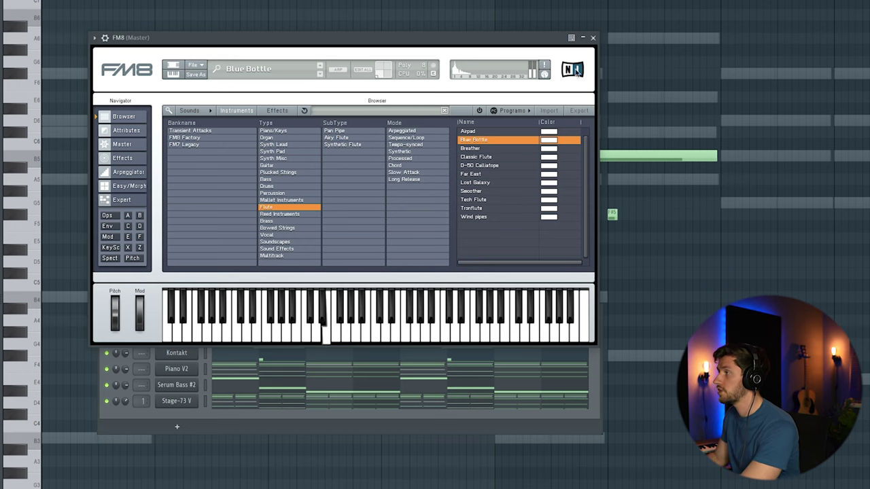
{"action": "left_click", "coordinate": [593, 38]}
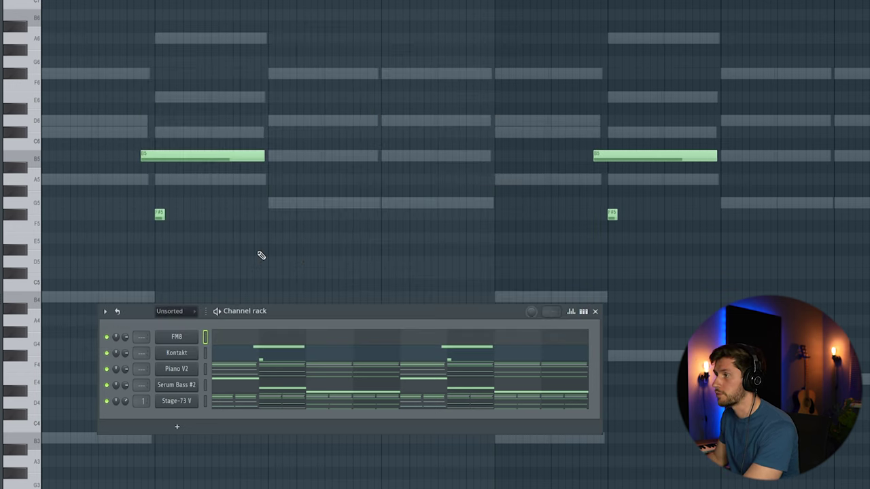
Place bar-long B5, C#6 and F#6 notes in bars 1, 2 and 3 of the FM8 piano roll and play them back.
{"action": "left_click", "coordinate": [259, 347]}
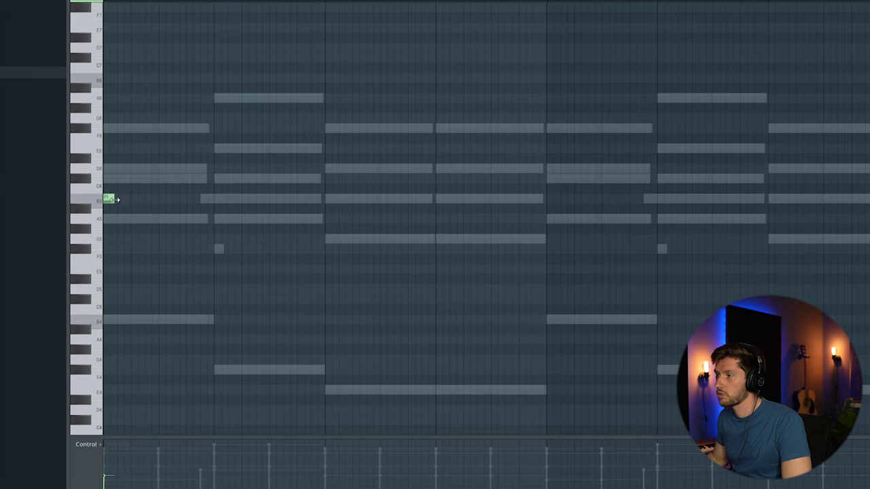
{"action": "left_click_drag", "start_coordinate": [117, 199], "coordinate": [206, 201]}
{"action": "key", "text": "space"}
{"action": "left_click", "coordinate": [217, 178]}
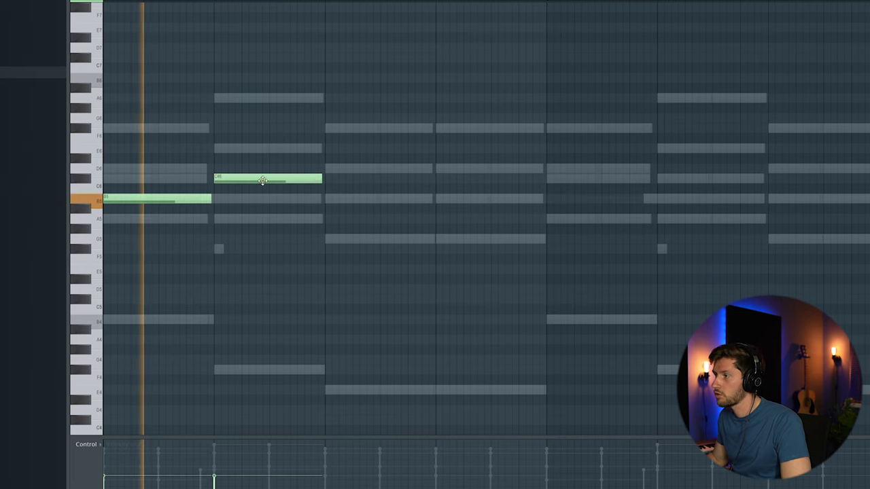
{"action": "left_click", "coordinate": [329, 130]}
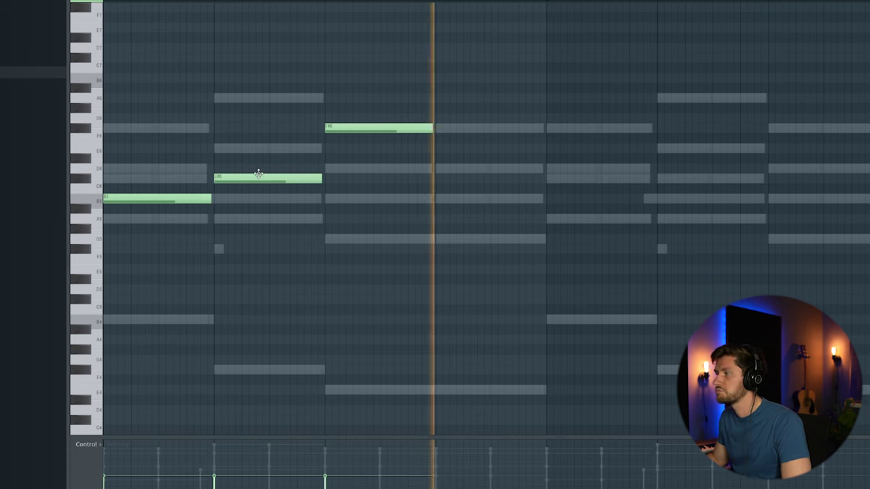
{"action": "key", "text": "space"}
Add short D6, B5, A5 and E6 passing notes around the bar 2 and bar 3 starts, shortening and shifting the C#6 to fit.
{"action": "left_click_drag", "start_coordinate": [220, 172], "coordinate": [212, 172]}
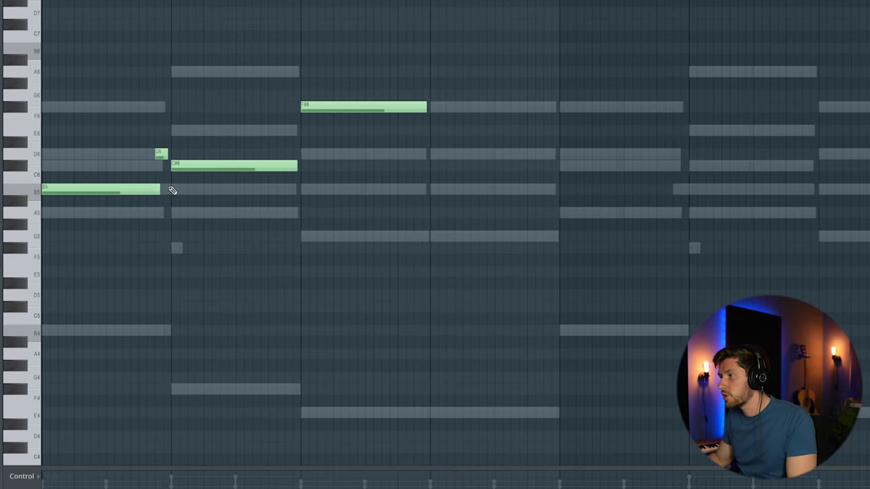
{"action": "left_click", "coordinate": [174, 189]}
{"action": "key", "text": "space"}
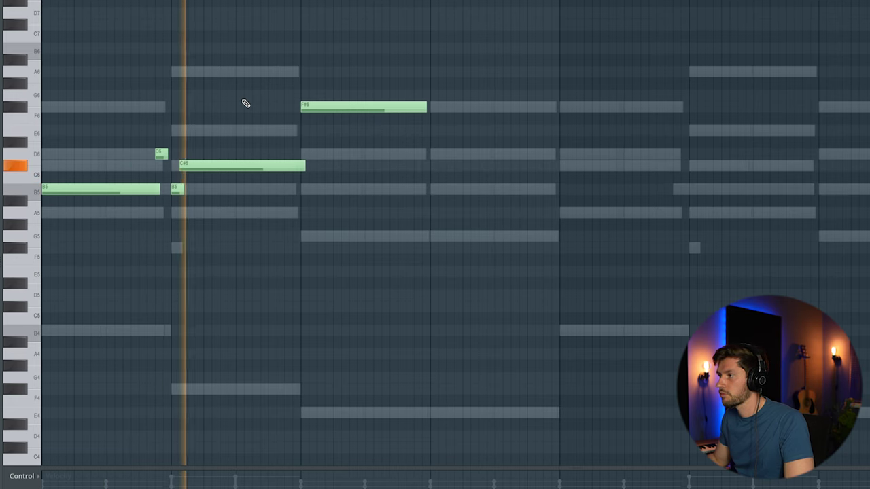
{"action": "left_click_drag", "start_coordinate": [301, 167], "coordinate": [297, 167]}
{"action": "key", "text": "space"}
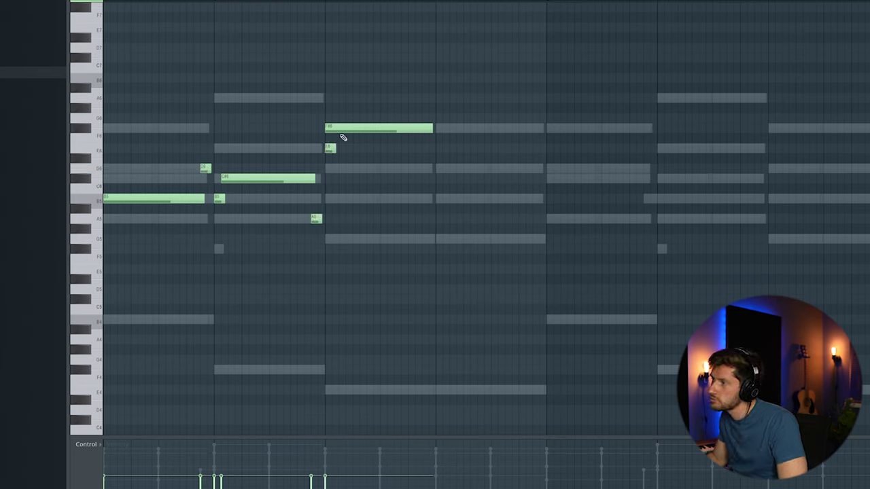
Start the F#6 note slightly after bar 3 begins and extend it to the end of bar 4 during playback.
{"action": "key", "text": "space"}
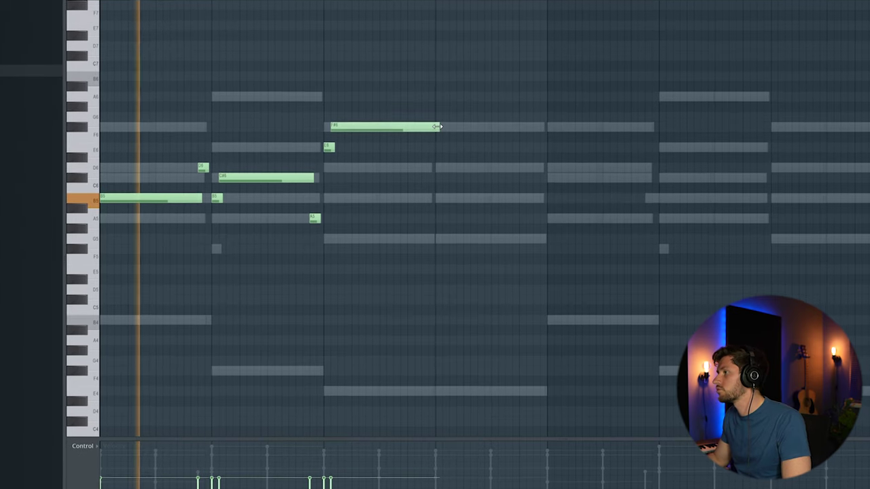
{"action": "left_click_drag", "start_coordinate": [439, 127], "coordinate": [543, 129]}
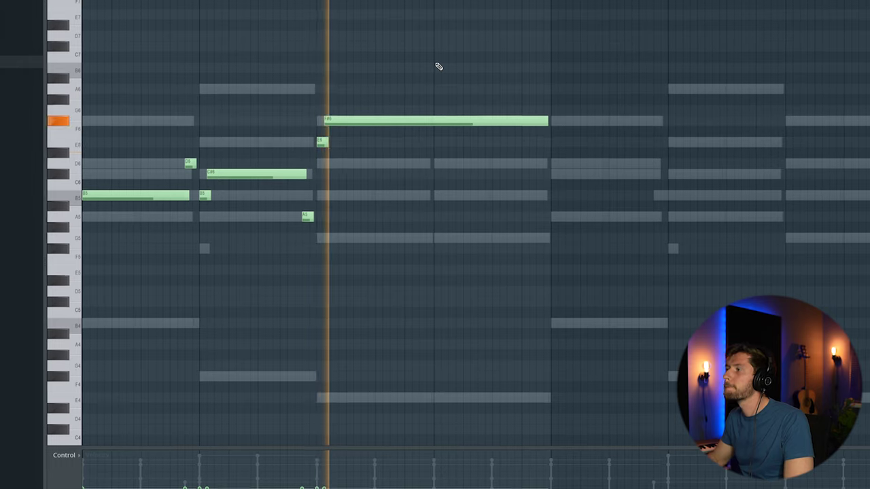
Select the whole four-bar FM8 melody and duplicate it into bars 5 to 8.
{"action": "left_click_drag", "start_coordinate": [128, 97], "coordinate": [536, 384]}
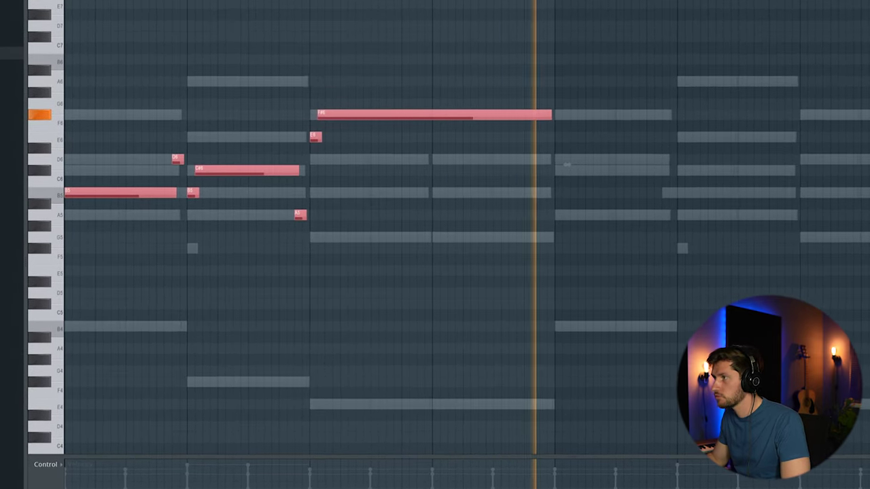
{"action": "left_click_drag", "start_coordinate": [99, 193], "coordinate": [552, 206], "text": "shift"}
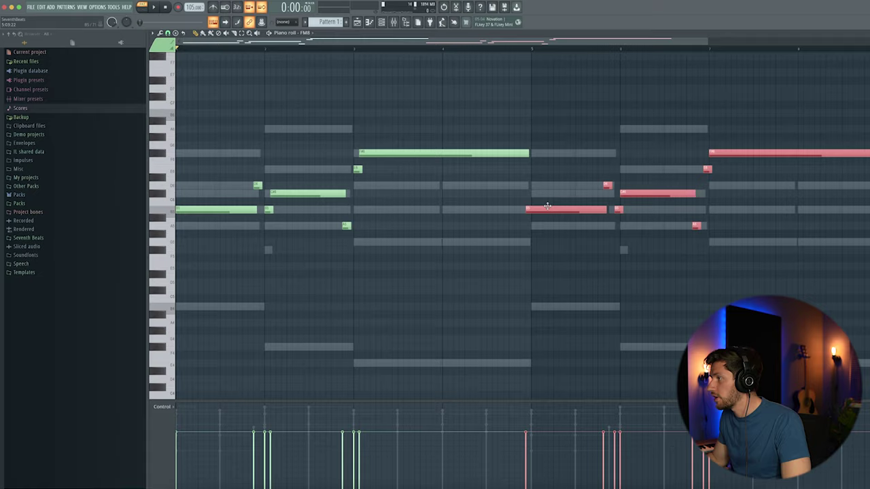
Delete the E6 passing note at bar 7, lower the duplicated F#6 an octave, start it exactly on bar 7 and play back.
{"action": "scroll", "coordinate": [544, 188], "scroll_direction": "right", "scroll_amount": 5}
{"action": "scroll", "coordinate": [544, 189], "scroll_direction": "up", "scroll_amount": 1}
{"action": "left_click", "coordinate": [414, 140]}
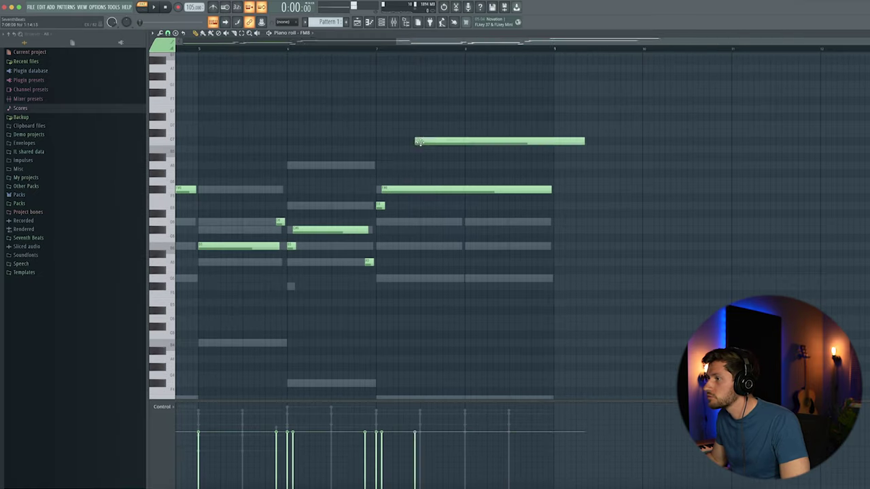
{"action": "right_click", "coordinate": [414, 141]}
{"action": "left_click_drag", "start_coordinate": [406, 182], "coordinate": [419, 194], "text": "ctrl"}
{"action": "key", "text": "ctrl+Down"}
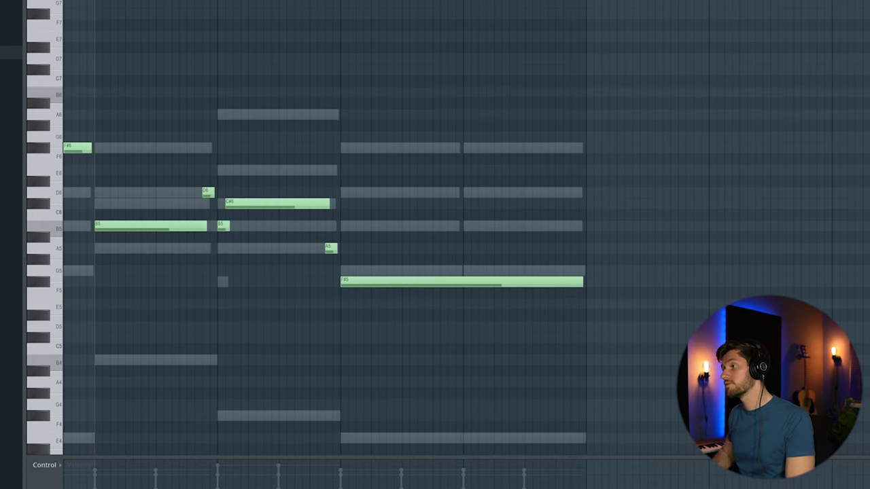
{"action": "key", "text": "space"}
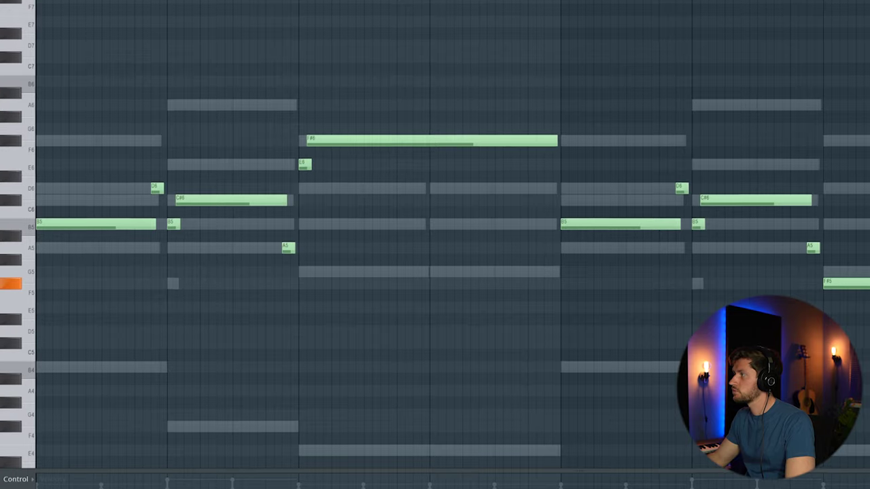
Insert a second FM8 channel, load the Smoother preset and close the plugin window.
{"action": "scroll", "coordinate": [503, 80], "scroll_direction": "down", "scroll_amount": 2}
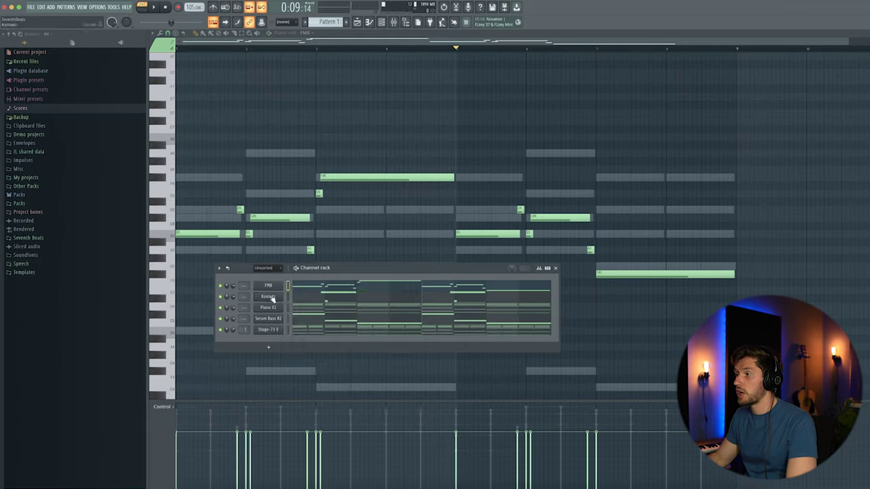
{"action": "right_click", "coordinate": [272, 298]}
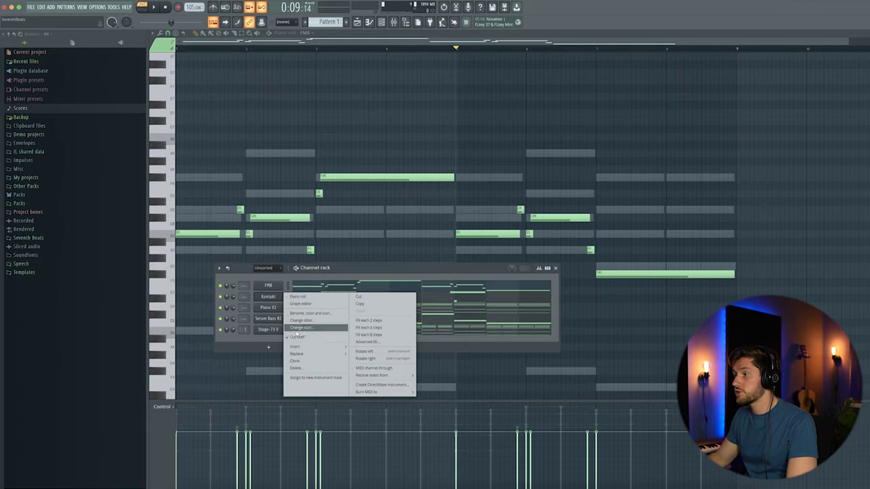
{"action": "mouse_move", "coordinate": [296, 347]}
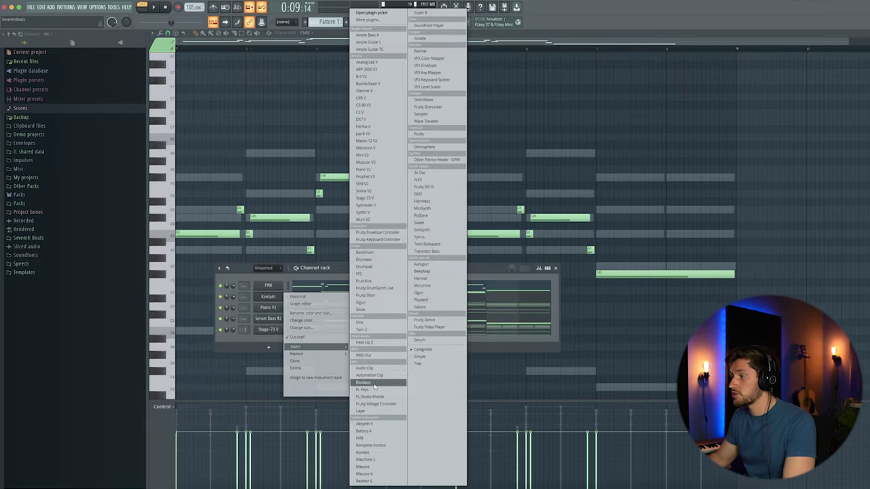
{"action": "left_click", "coordinate": [361, 438]}
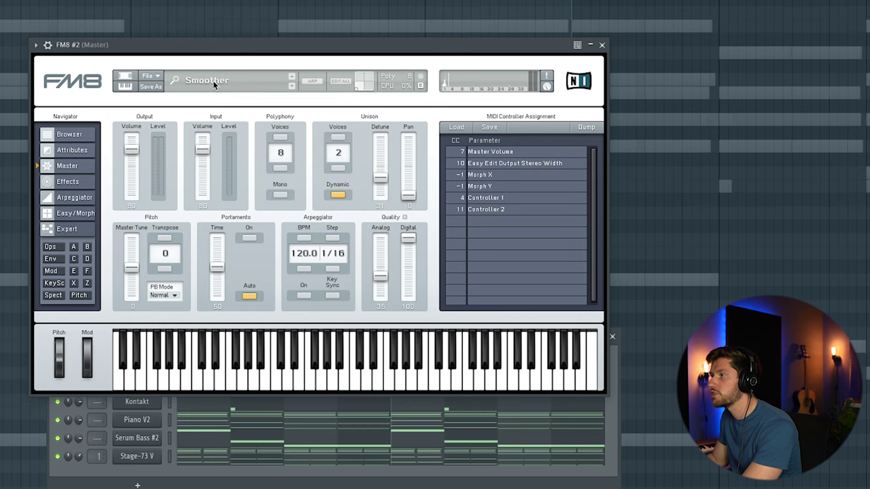
{"action": "left_click", "coordinate": [602, 44]}
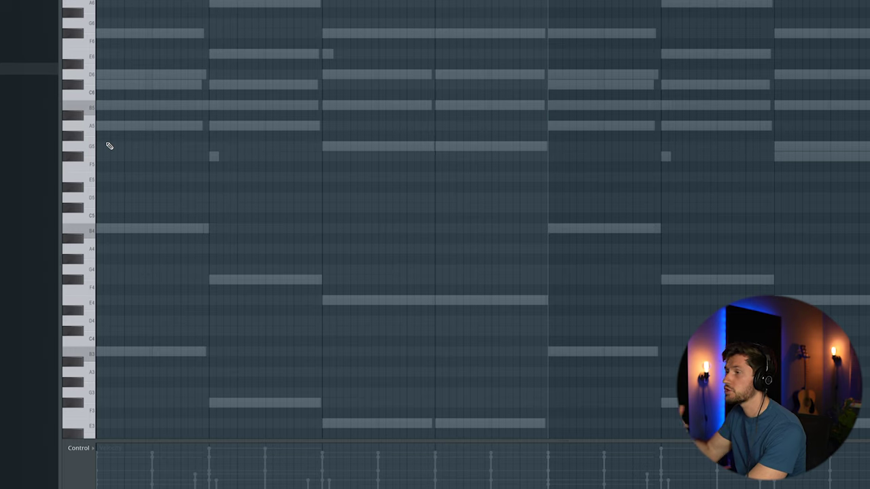
Place a short A5 note, about a third of a bar long, at the start of bars 1 and 5 of the second FM8.
{"action": "left_click", "coordinate": [100, 106]}
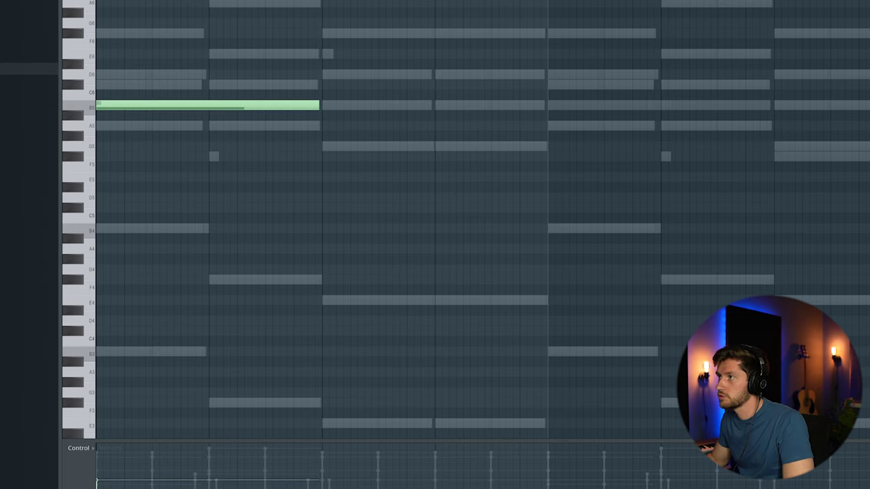
{"action": "left_click_drag", "start_coordinate": [320, 108], "coordinate": [192, 106]}
{"action": "key", "text": "space"}
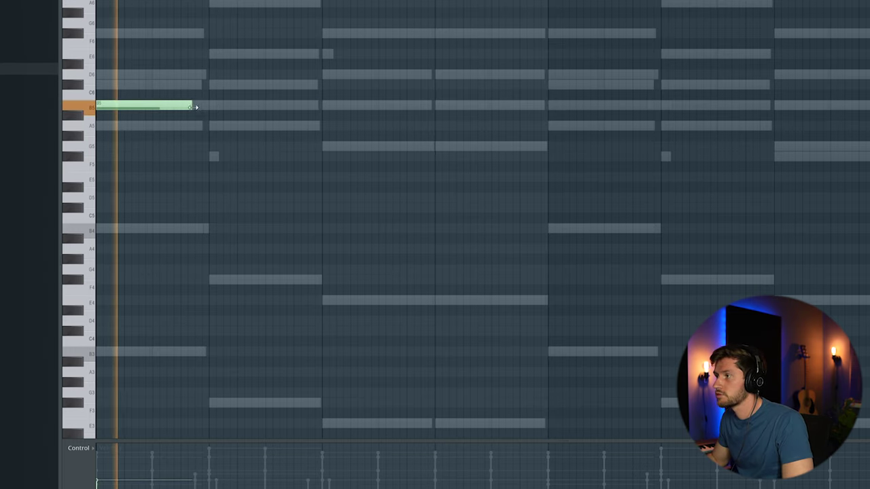
{"action": "key", "text": "space"}
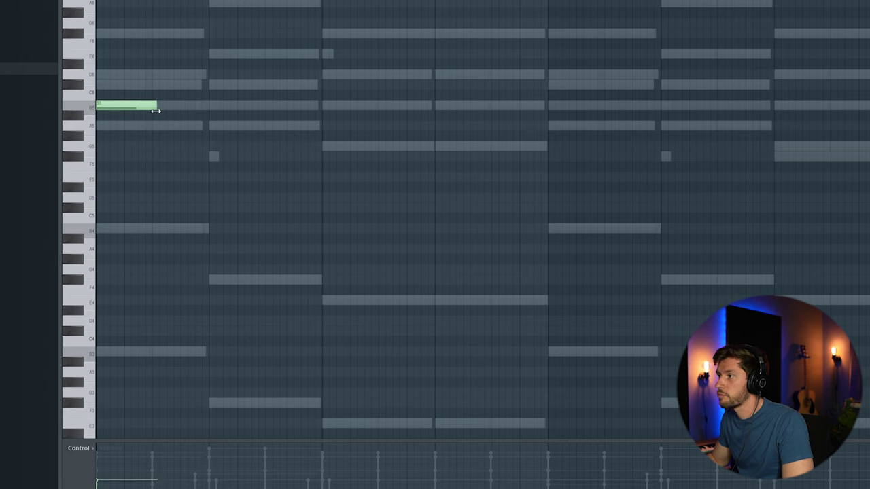
{"action": "left_click_drag", "start_coordinate": [141, 107], "coordinate": [135, 133]}
{"action": "key", "text": "space"}
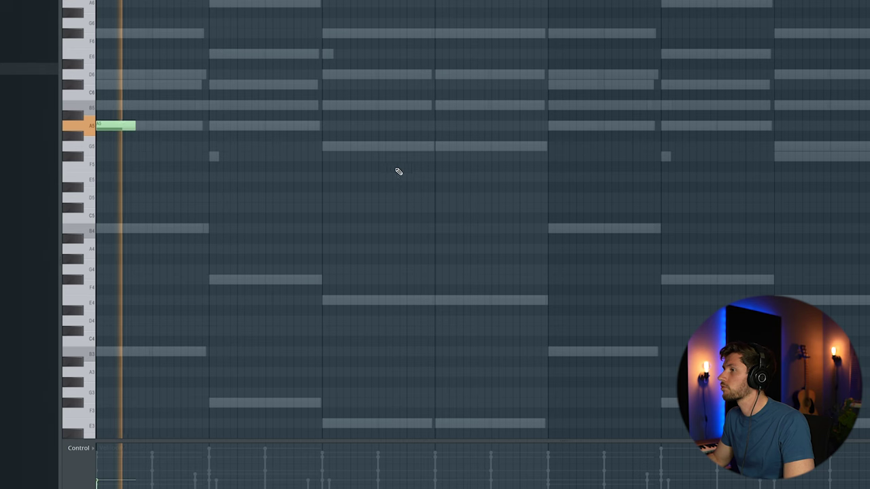
{"action": "left_click", "coordinate": [556, 126]}
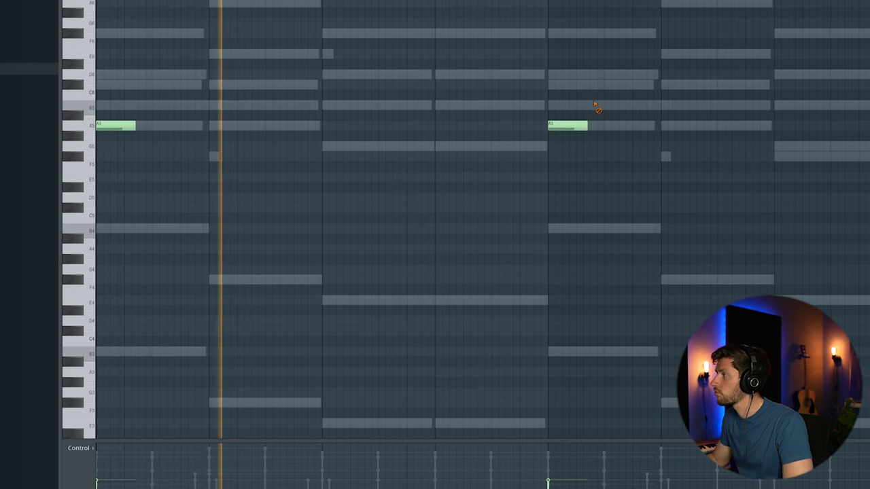
{"action": "scroll", "coordinate": [594, 104], "scroll_direction": "down", "scroll_amount": 2}
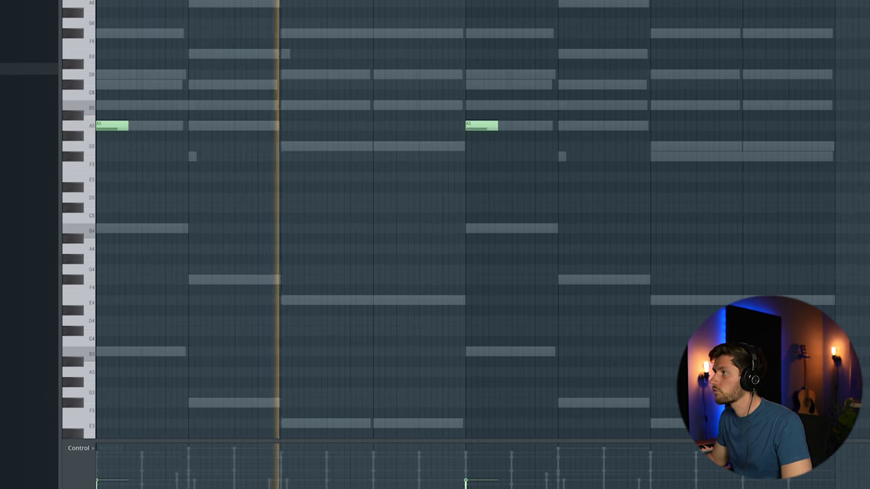
{"action": "key", "text": "space"}
Add the KICK_LEVEL [E] one-shot from the Seventh Beats Afrobeats Producer Kit to the channel rack.
{"action": "key", "text": "F6"}
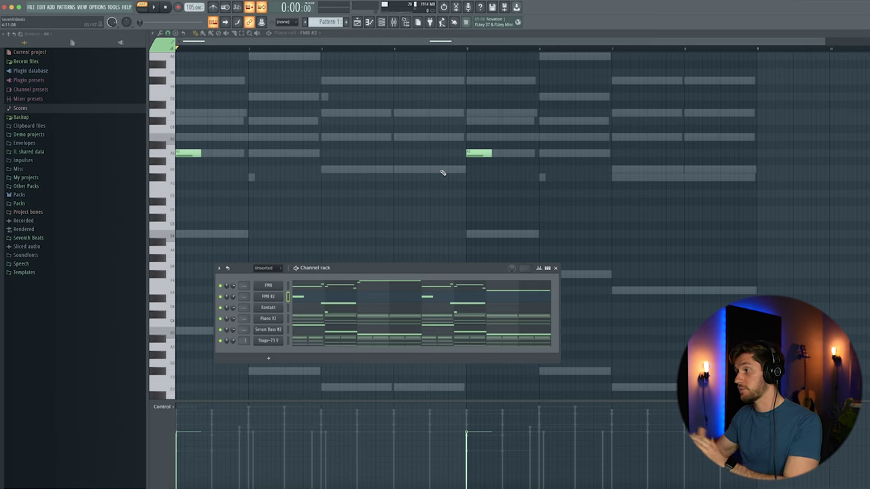
{"action": "left_click_drag", "start_coordinate": [362, 271], "coordinate": [376, 189]}
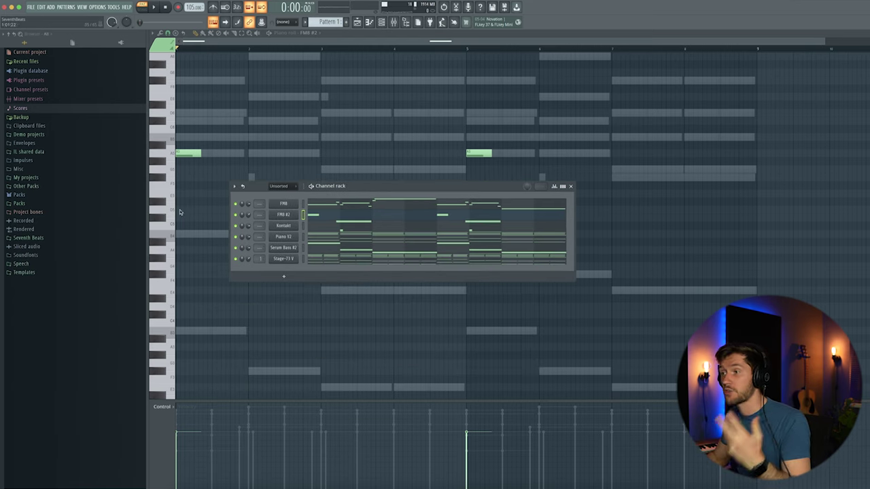
{"action": "left_click", "coordinate": [49, 239]}
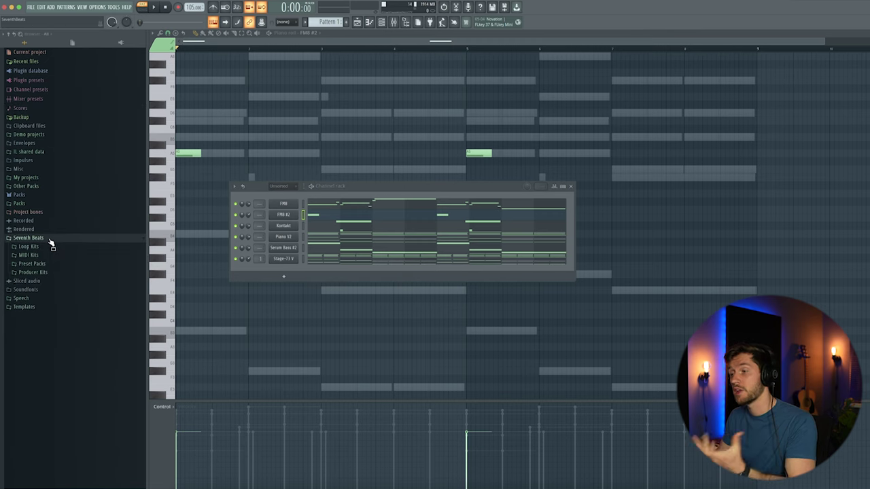
{"action": "left_click", "coordinate": [34, 273]}
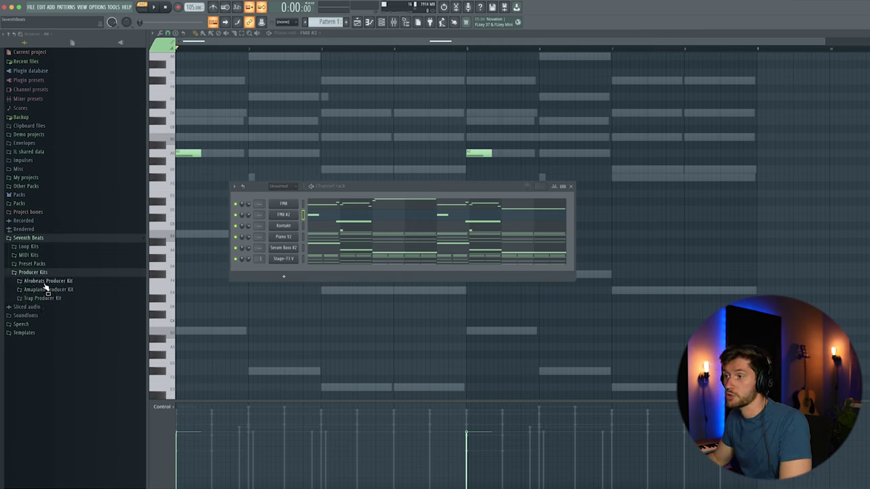
{"action": "left_click", "coordinate": [47, 281]}
{"action": "left_click", "coordinate": [61, 297]}
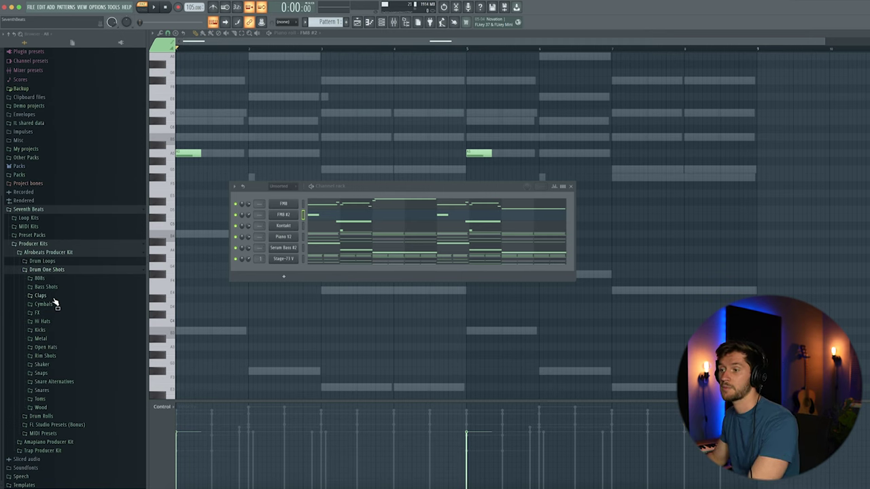
{"action": "left_click", "coordinate": [41, 330]}
{"action": "left_click_drag", "start_coordinate": [299, 269], "coordinate": [299, 271]}
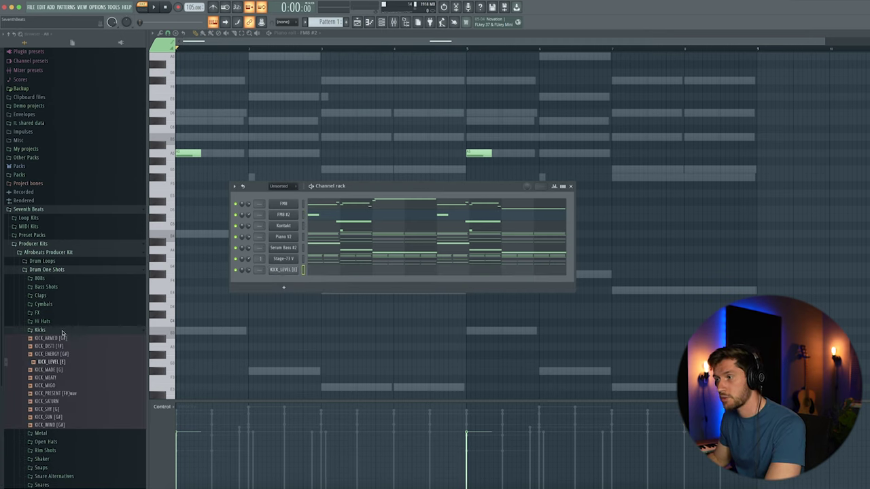
Add the RIMSHOT_PUSHIN sample from the kit's Rim Shots folder as a new channel below the kick.
{"action": "left_click", "coordinate": [57, 331]}
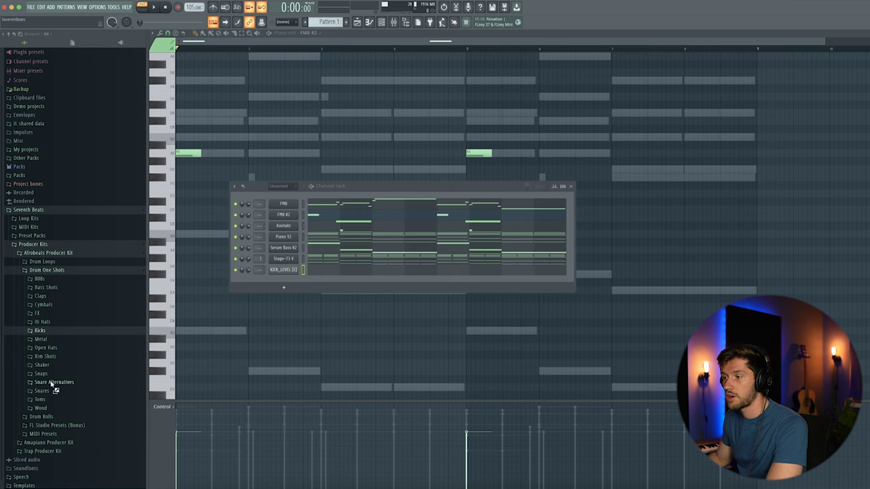
{"action": "left_click", "coordinate": [45, 356]}
{"action": "left_click_drag", "start_coordinate": [54, 356], "coordinate": [294, 282]}
Place short C#5 rimshot hits on the 4th and 13th sixteenths of each bar, repeating the pattern through bar 8.
{"action": "left_click", "coordinate": [336, 283]}
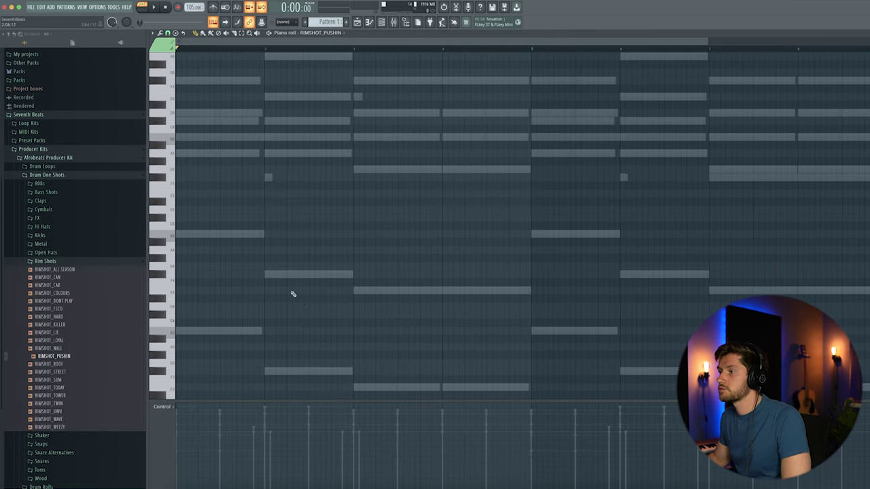
{"action": "left_click", "coordinate": [201, 219]}
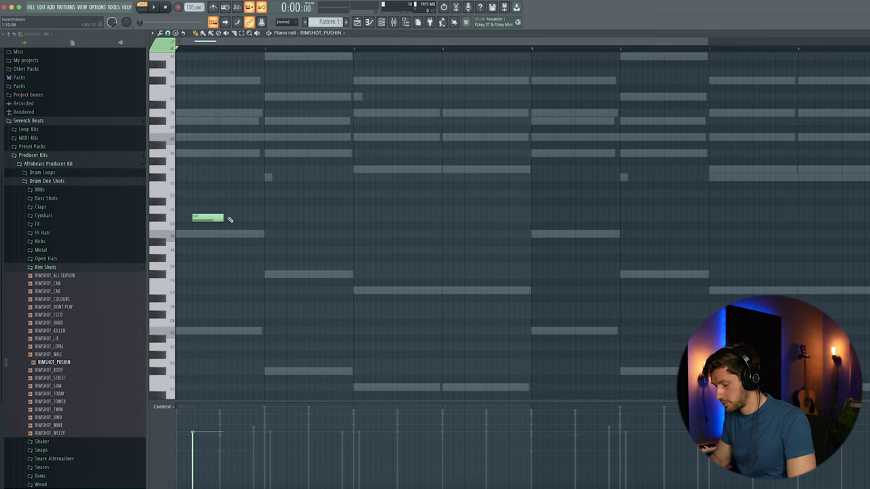
{"action": "key", "text": "alt+q"}
{"action": "key", "text": "space"}
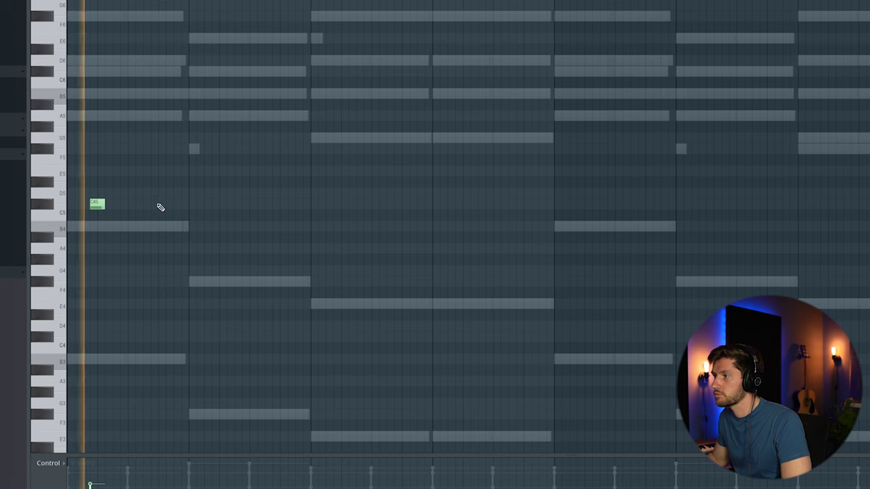
{"action": "key", "text": "space"}
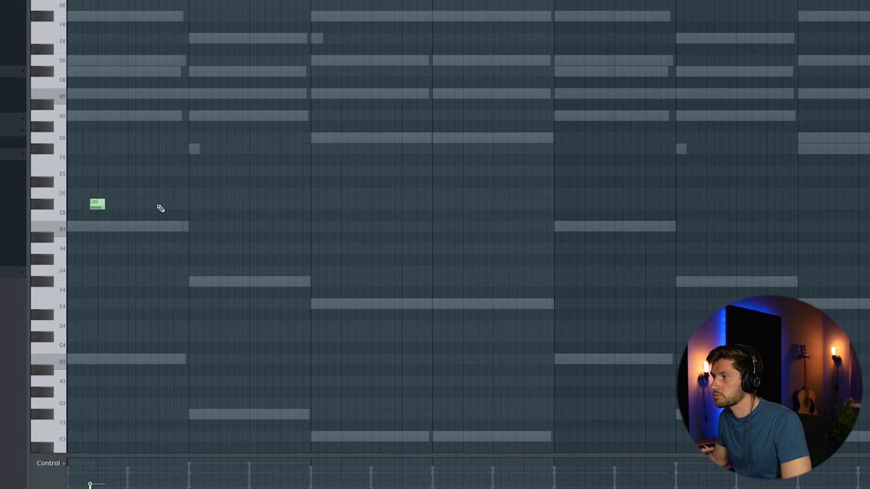
{"action": "key", "text": "space"}
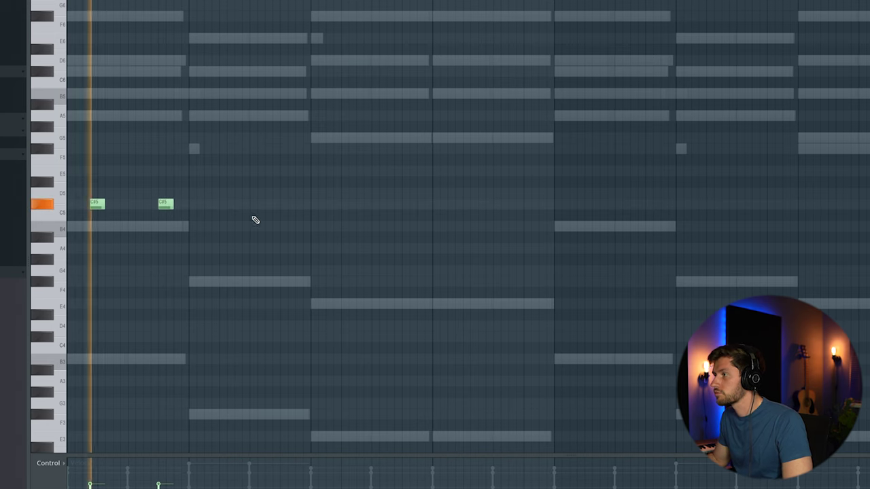
{"action": "left_click", "coordinate": [217, 205]}
{"action": "left_click", "coordinate": [286, 204]}
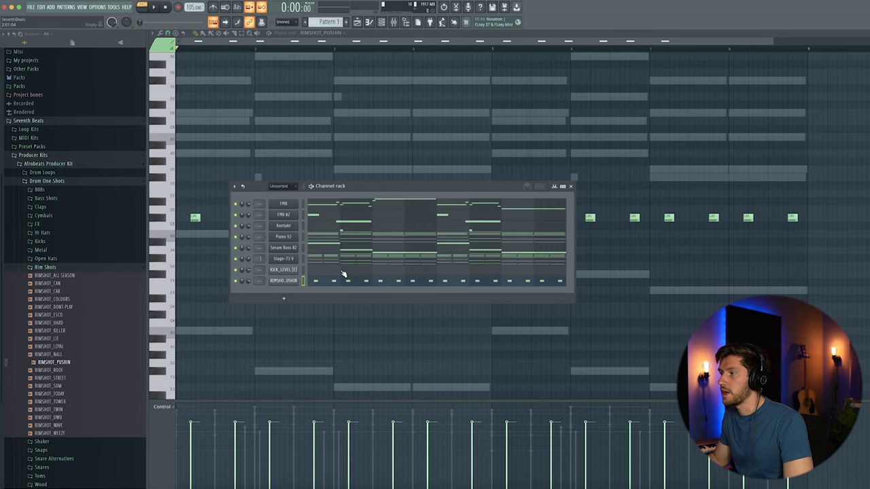
Place short C5 kick notes on the 1st and 11th sixteenths of bar 1 and the 1st and 8th of bar 2.
{"action": "left_click", "coordinate": [344, 272]}
{"action": "left_click", "coordinate": [179, 218]}
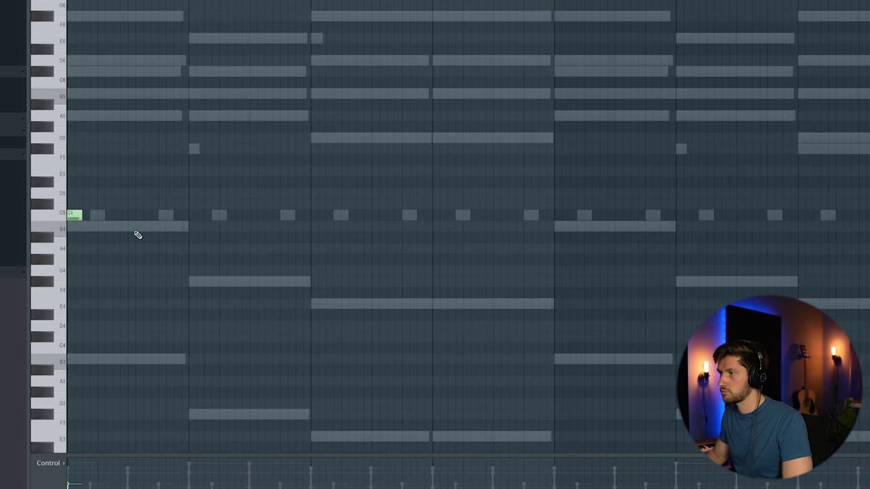
{"action": "key", "text": "space"}
{"action": "left_click", "coordinate": [147, 216]}
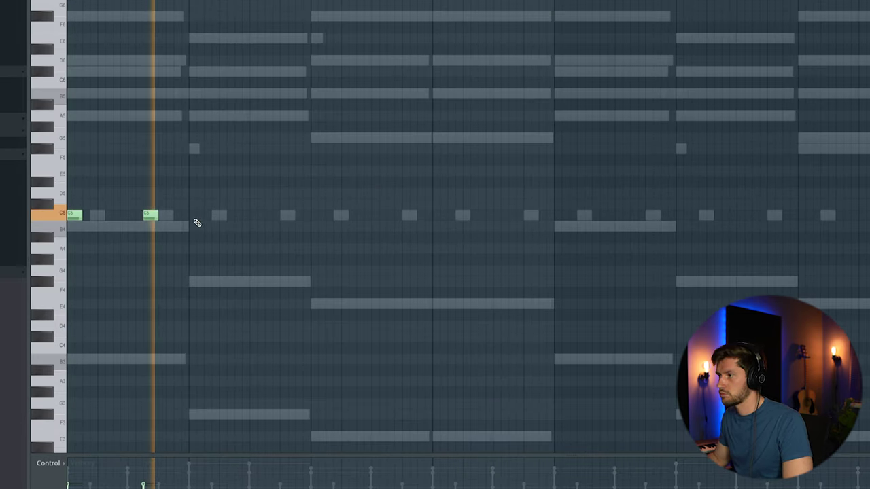
{"action": "left_click", "coordinate": [194, 216]}
{"action": "left_click", "coordinate": [246, 216]}
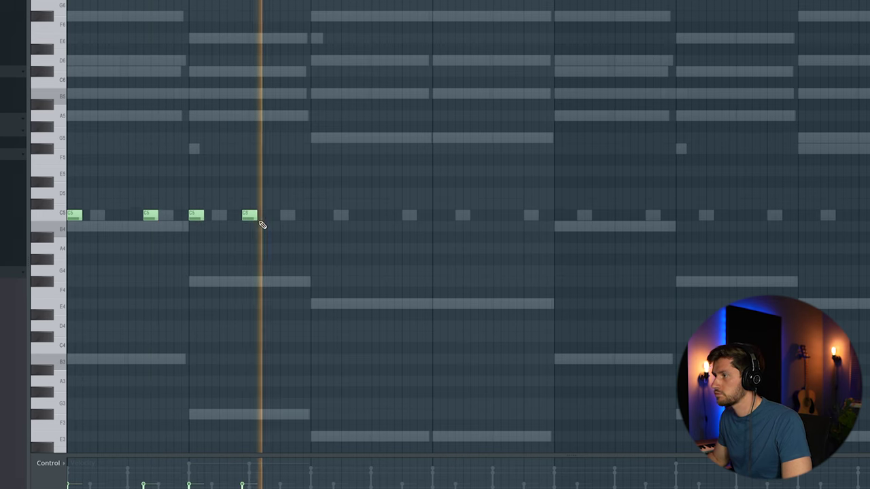
{"action": "key", "text": "space"}
Move the last bar 2 kick one sixteenth earlier, add another on the 11th sixteenth and play the pattern back.
{"action": "left_click_drag", "start_coordinate": [250, 217], "coordinate": [241, 218]}
{"action": "left_click", "coordinate": [270, 216]}
{"action": "key", "text": "space"}
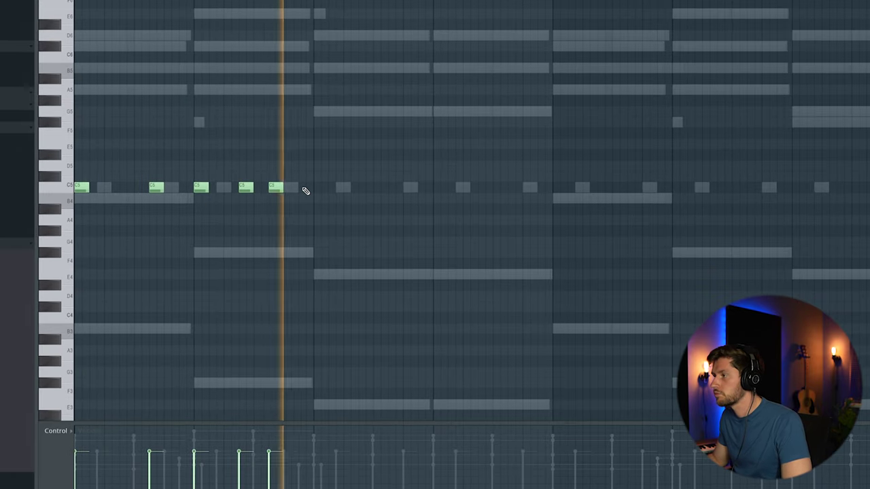
{"action": "key", "text": "space"}
Select the two-bar kick pattern, repeat it three times to fill eight bars and clear the selection.
{"action": "left_click_drag", "start_coordinate": [312, 2], "coordinate": [271, 1]}
{"action": "key", "text": "ctrl+a"}
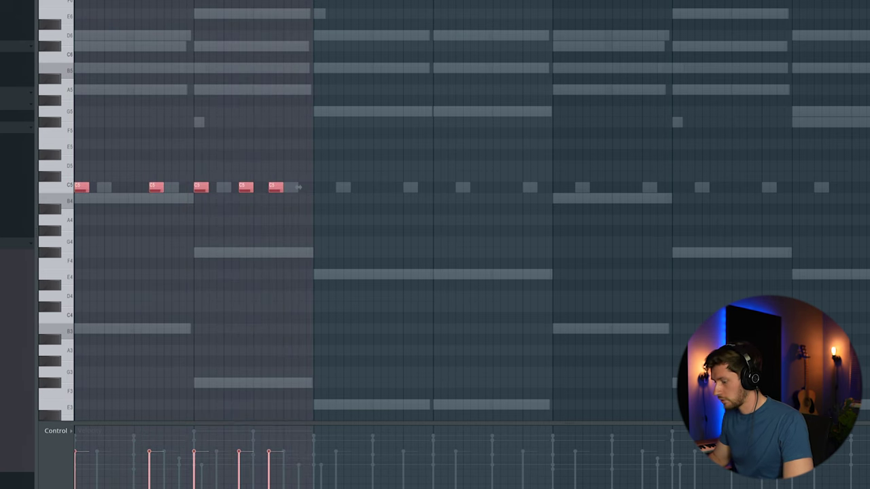
{"action": "key", "text": "ctrl+b"}
{"action": "key", "text": "ctrl+b"}
{"action": "key", "text": "ctrl+b"}
{"action": "key", "text": "ctrl+d"}
{"action": "key", "text": "F6"}
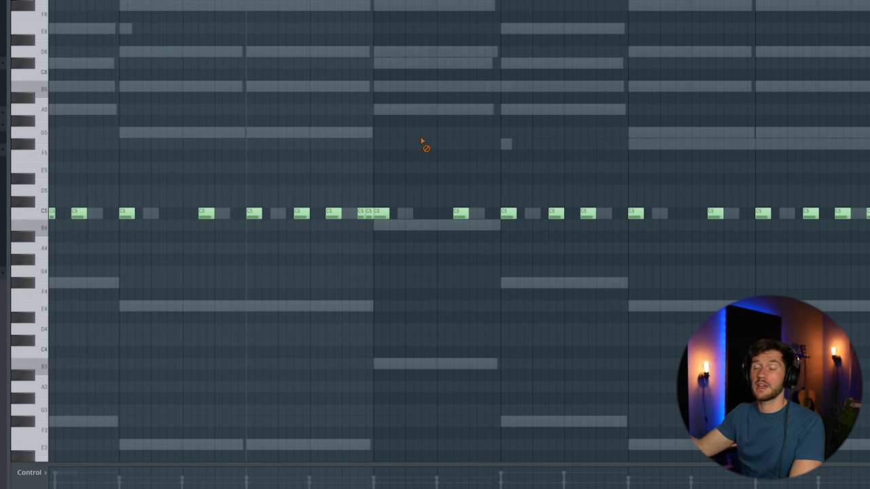
Load the HIHAT_JAM sample from the Afrobeats kit's hi-hat one shots into a new channel.
{"action": "key", "text": "space"}
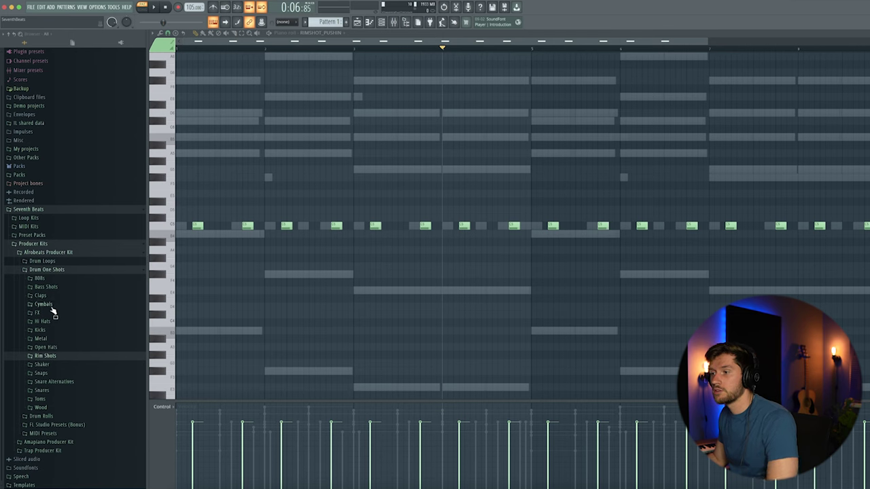
{"action": "left_click", "coordinate": [51, 322]}
{"action": "scroll", "coordinate": [67, 378], "scroll_direction": "down", "scroll_amount": 1}
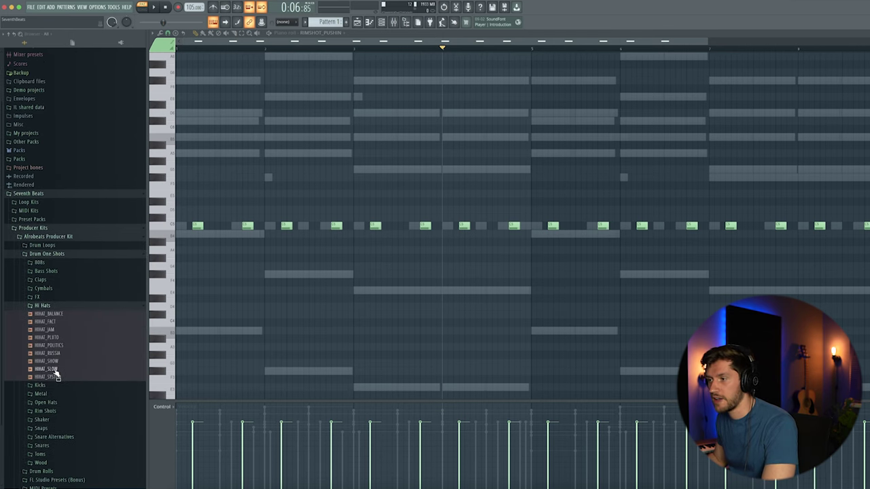
{"action": "key", "text": "F6"}
{"action": "left_click_drag", "start_coordinate": [47, 329], "coordinate": [280, 297]}
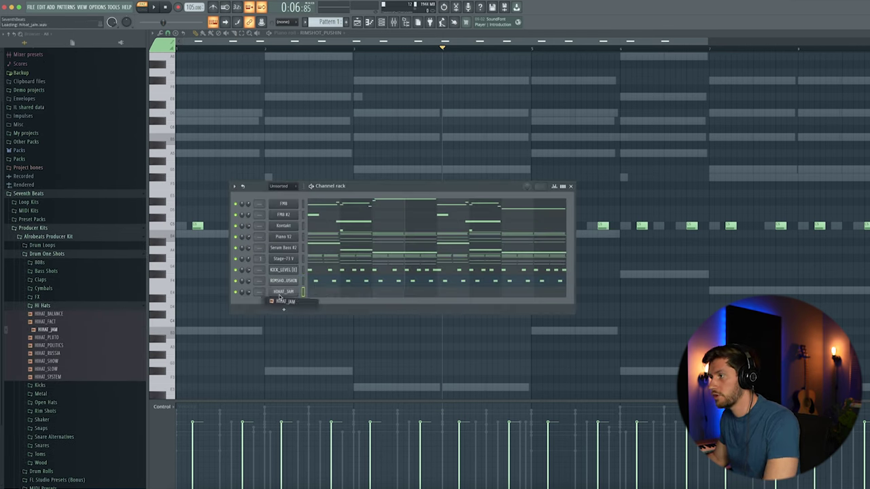
Place C5 hi-hat hits on sixteenths 1, 2, 4, 11, 12 and 15 of bar 1, plus a four-note thirty-second roll from the 7th, and play back.
{"action": "left_click", "coordinate": [342, 296]}
{"action": "scroll", "coordinate": [134, 174], "scroll_direction": "up", "scroll_amount": 1}
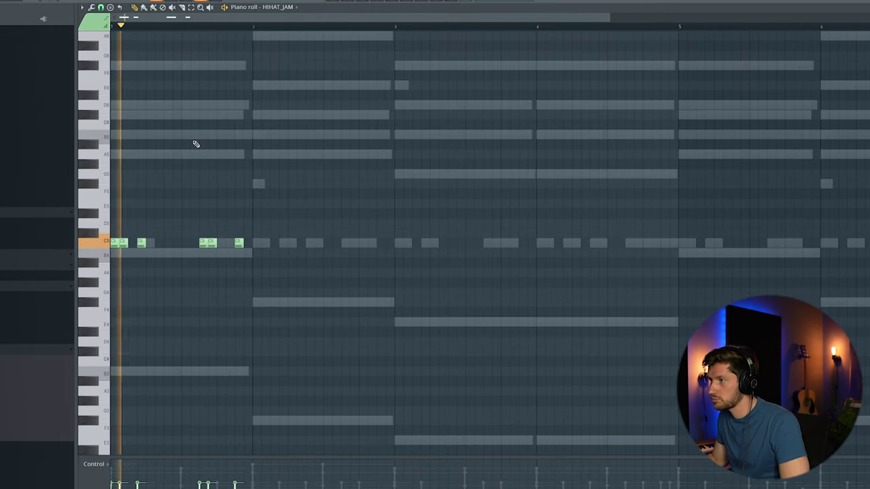
{"action": "key", "text": "space"}
{"action": "left_click", "coordinate": [102, 8]}
{"action": "left_click", "coordinate": [113, 85]}
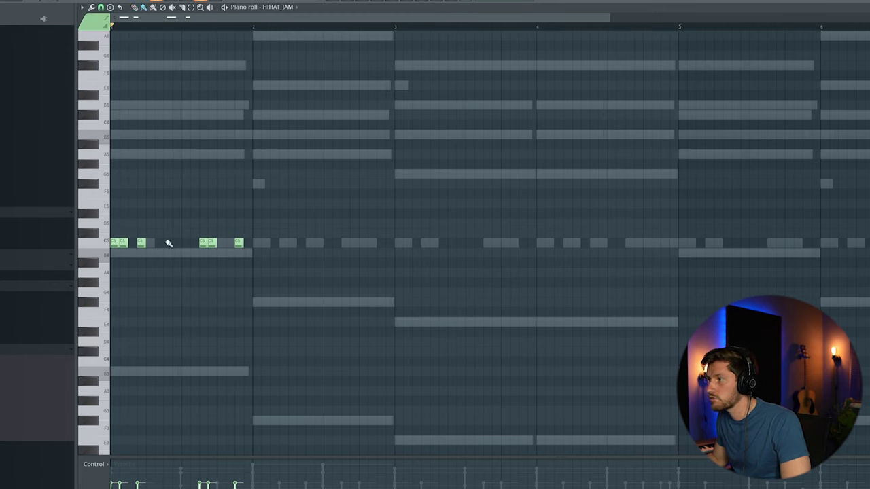
{"action": "key", "text": "space"}
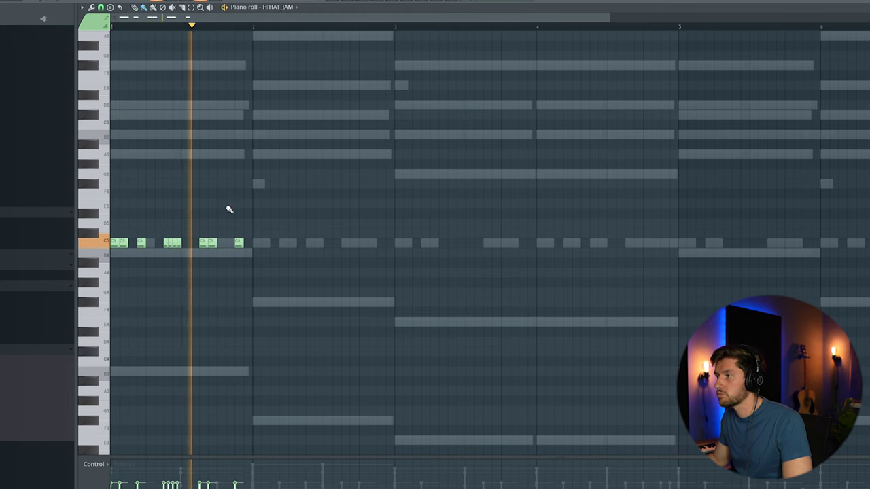
{"action": "key", "text": "space"}
Duplicate the bar 1 hi-hat pattern and shift the copy one sixteenth later so it starts at bar 2.
{"action": "key", "text": "ctrl+a"}
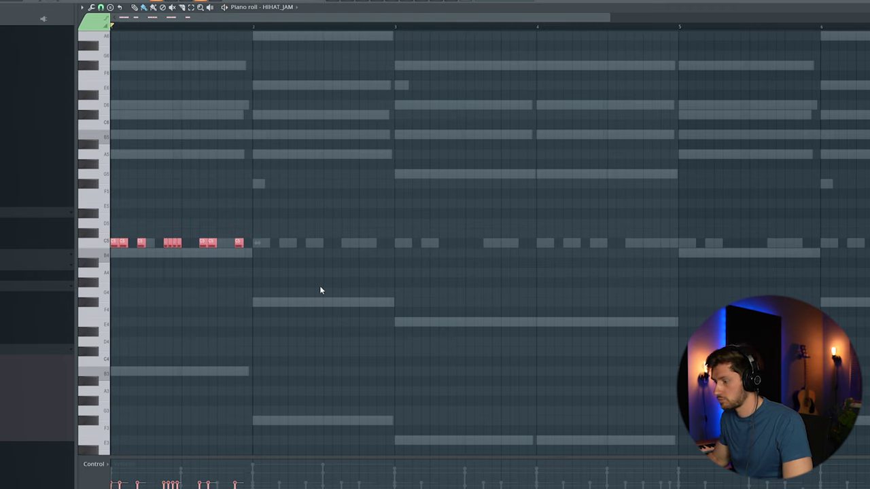
{"action": "key", "text": "ctrl+b"}
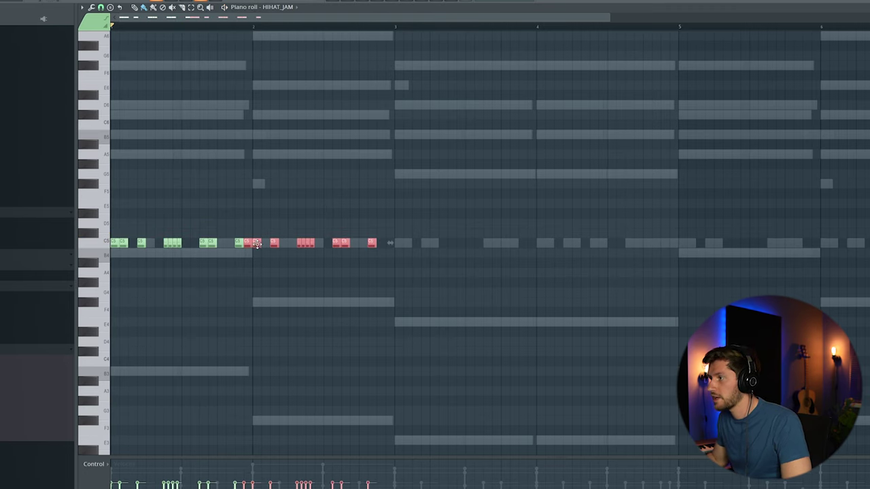
{"action": "left_click_drag", "start_coordinate": [257, 244], "coordinate": [266, 243]}
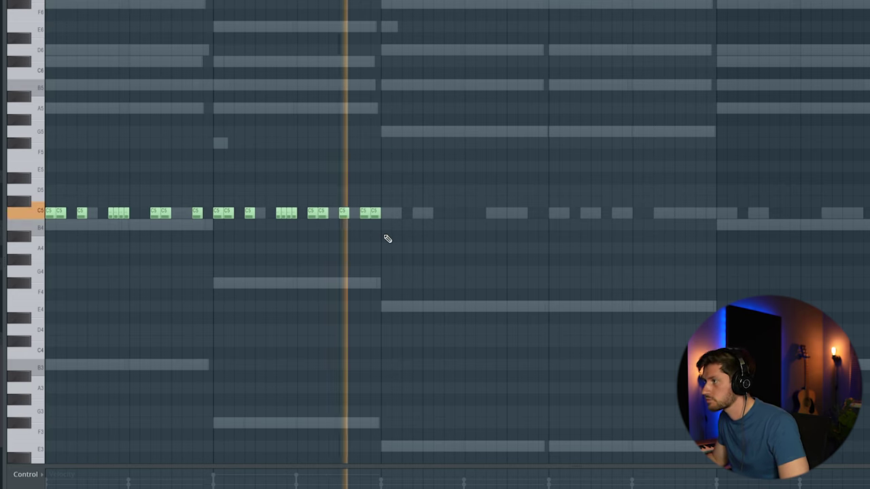
Extend the hi-hat pattern through bar 8 and raise all its notes to D5.
{"action": "key", "text": "ctrl+a"}
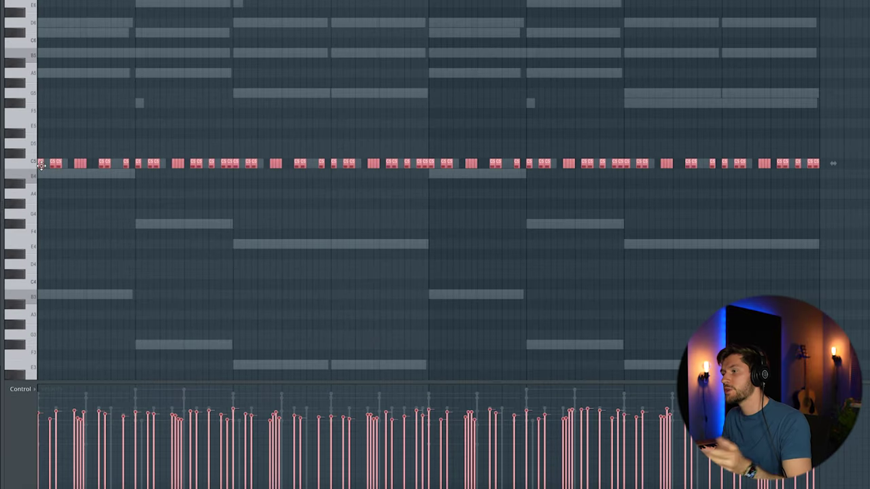
{"action": "left_click_drag", "start_coordinate": [39, 162], "coordinate": [35, 141]}
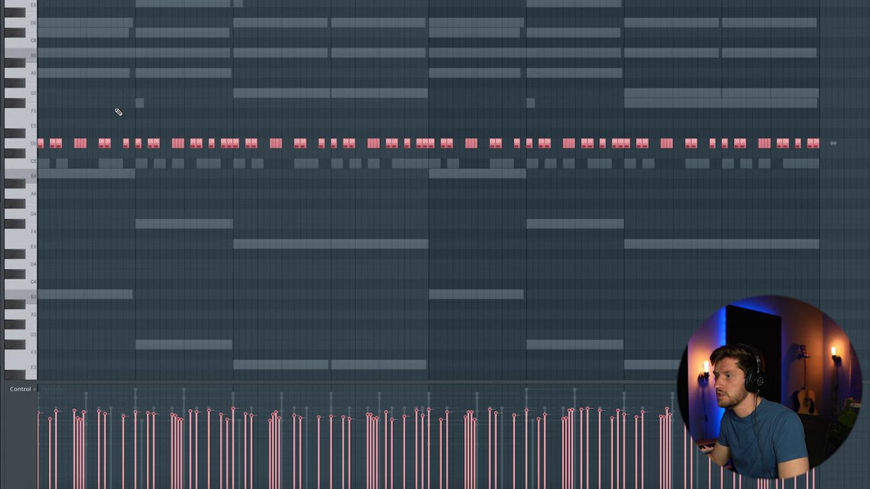
{"action": "key", "text": "space"}
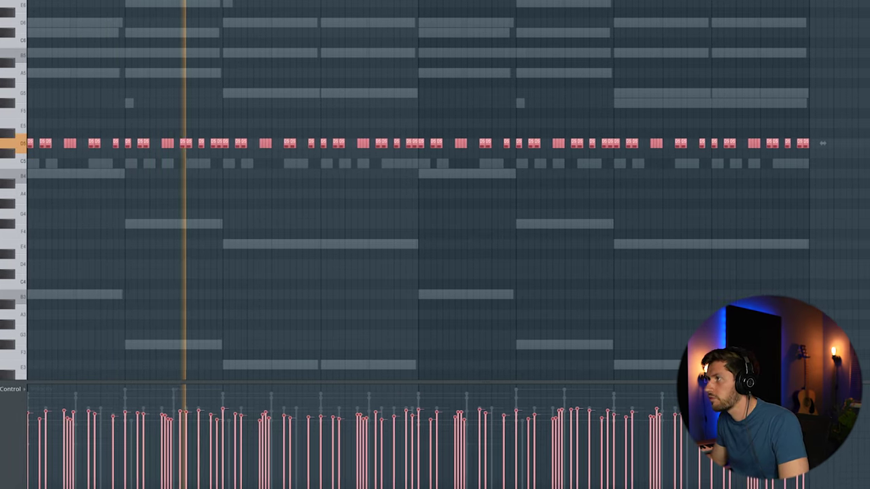
Load the OPENHAT_FOUNTAINS sample from the kit's open hat one shots into a new channel.
{"action": "key", "text": "F6"}
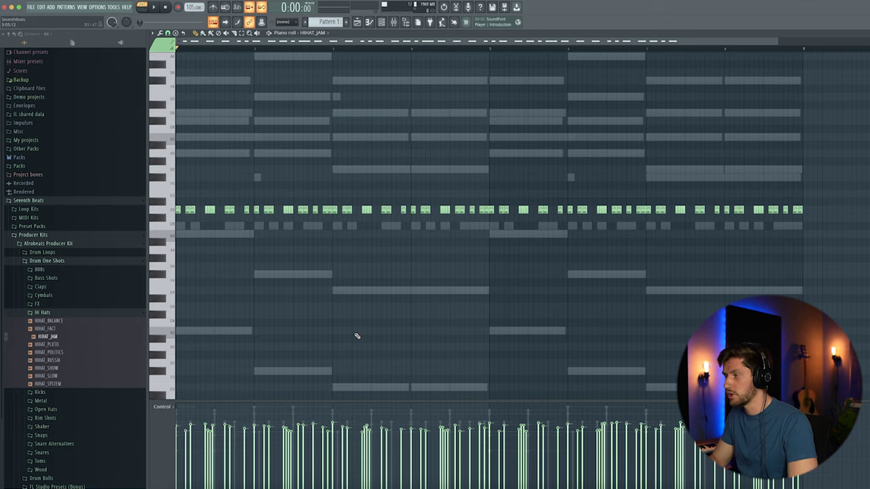
{"action": "scroll", "coordinate": [358, 337], "scroll_direction": "up", "scroll_amount": 2}
{"action": "left_click", "coordinate": [44, 313]}
{"action": "left_click", "coordinate": [52, 347]}
{"action": "scroll", "coordinate": [74, 367], "scroll_direction": "down", "scroll_amount": 2}
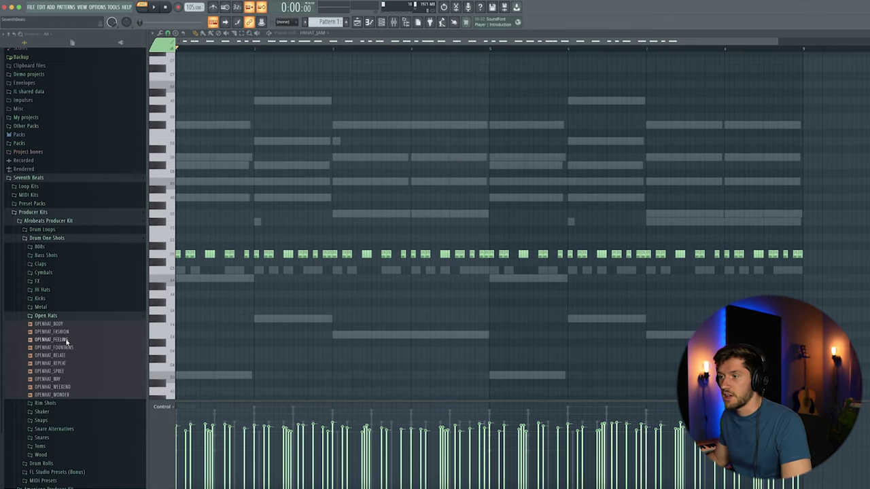
{"action": "key", "text": "F6"}
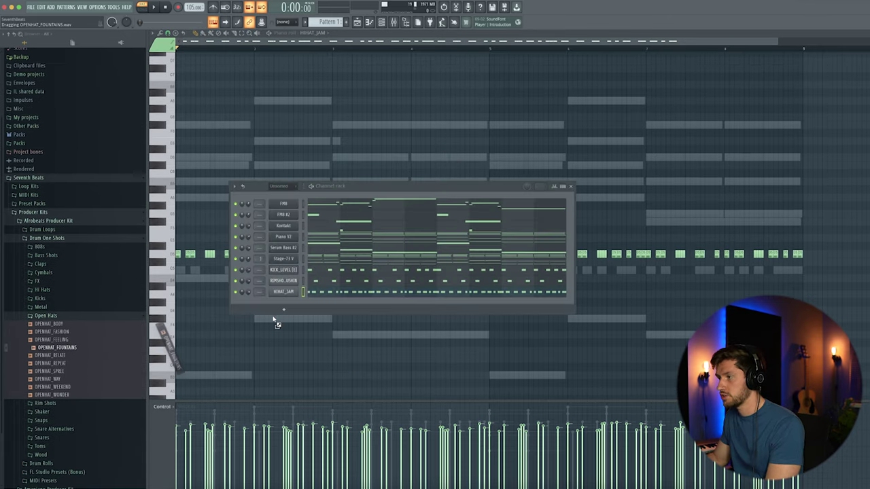
{"action": "left_click_drag", "start_coordinate": [285, 309], "coordinate": [286, 310]}
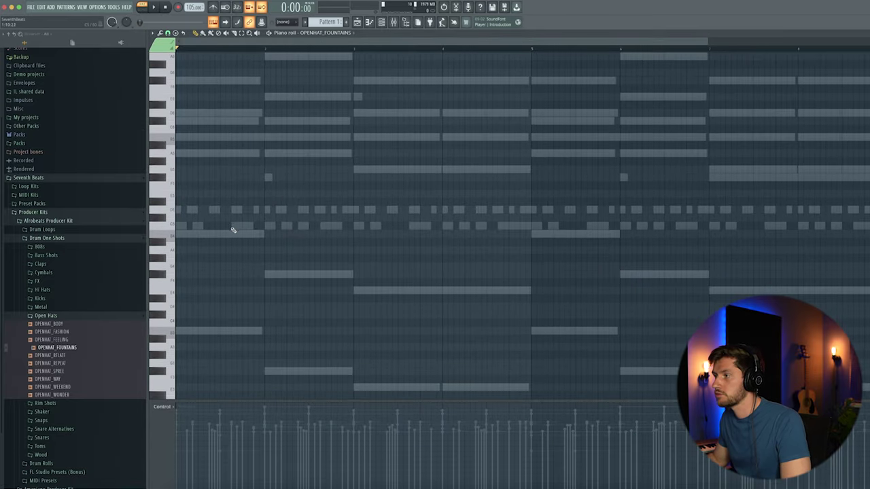
Place short C5 open hat notes on the 11th sixteenth of bars 1, 3, 5 and 7 while the beat plays.
{"action": "key", "text": "space"}
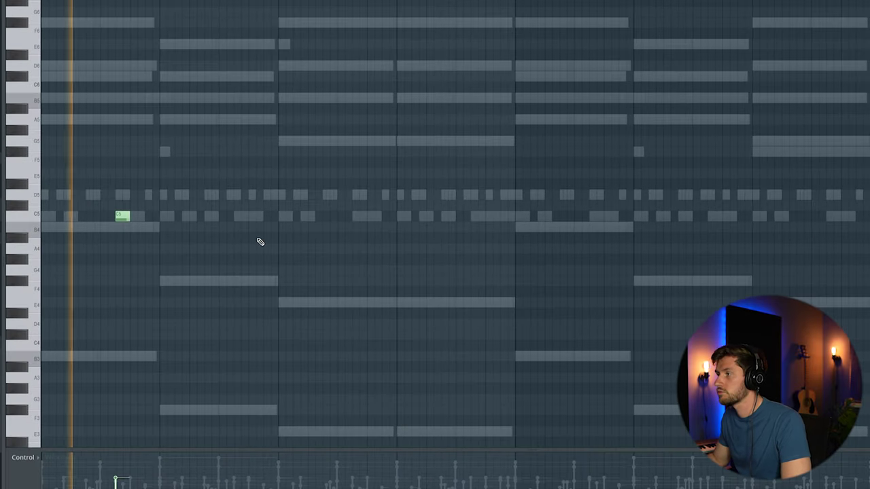
{"action": "left_click", "coordinate": [355, 217]}
{"action": "left_click", "coordinate": [595, 216]}
{"action": "left_click", "coordinate": [833, 217]}
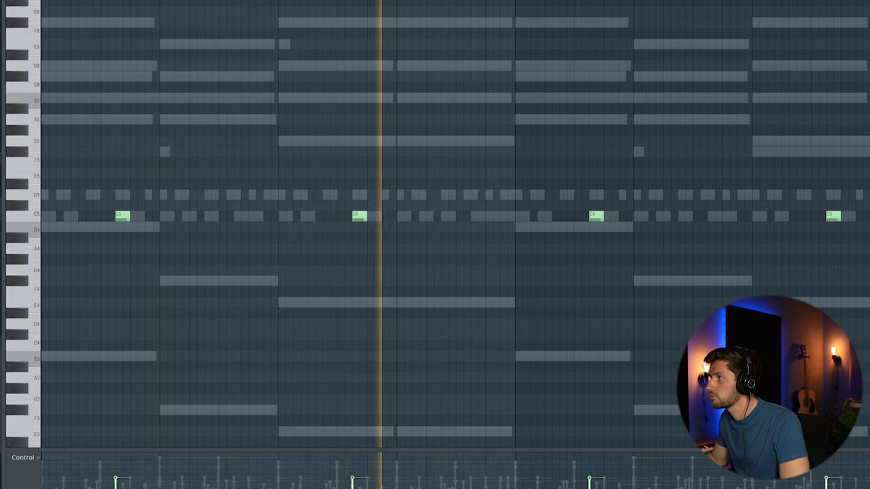
Load the CLAVE_ADEKUNLE_3 wood sample into a new channel and give it a syncopated eight-bar pattern on C5.
{"action": "key", "text": "F6"}
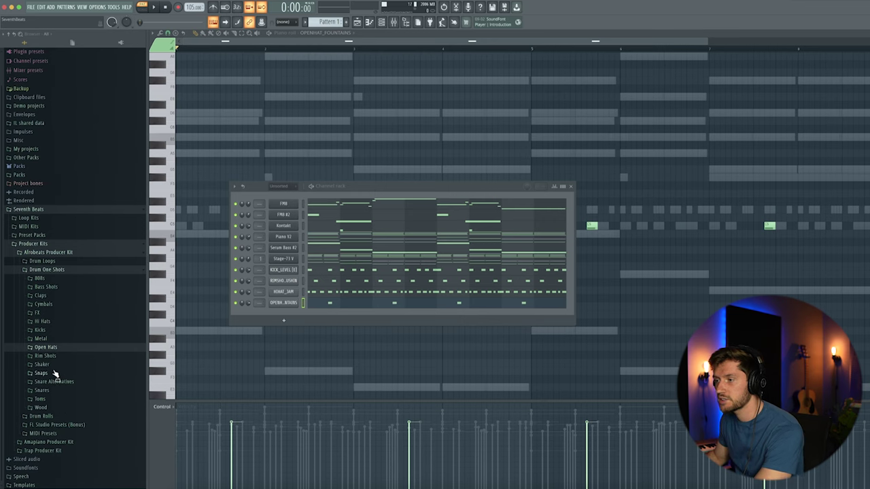
{"action": "left_click", "coordinate": [45, 408]}
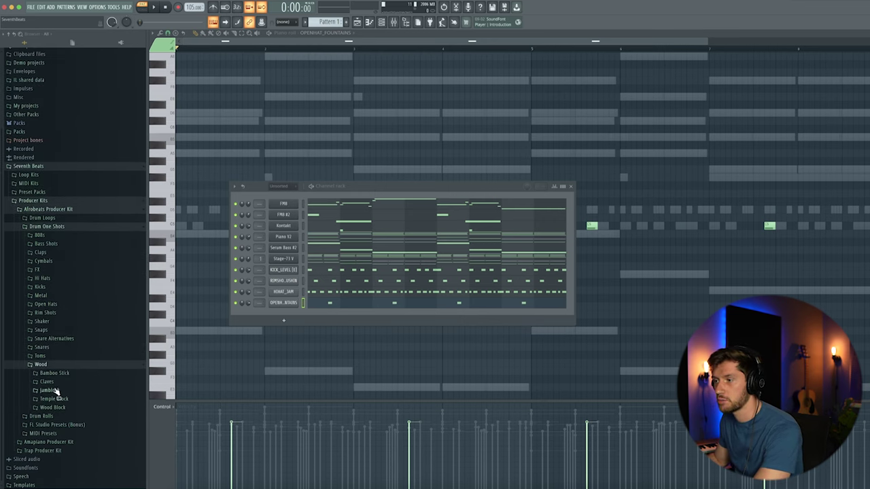
{"action": "left_click", "coordinate": [60, 394]}
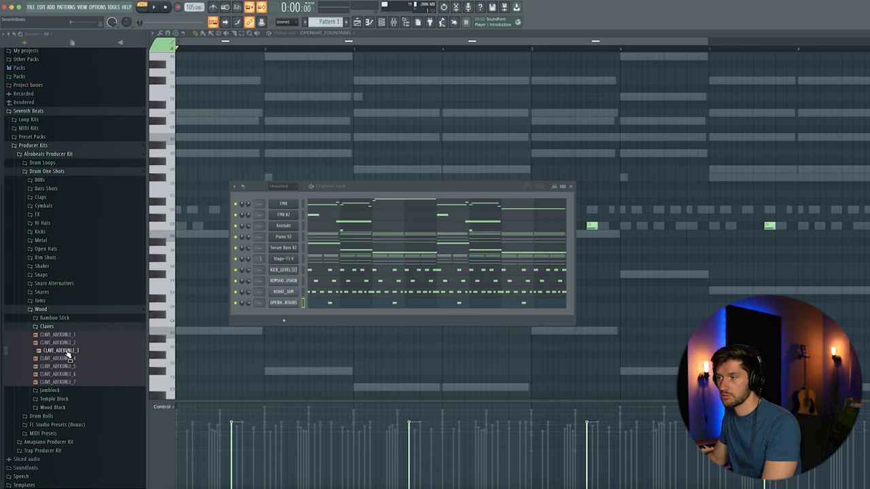
{"action": "left_click_drag", "start_coordinate": [311, 321], "coordinate": [293, 315]}
{"action": "left_click", "coordinate": [335, 318]}
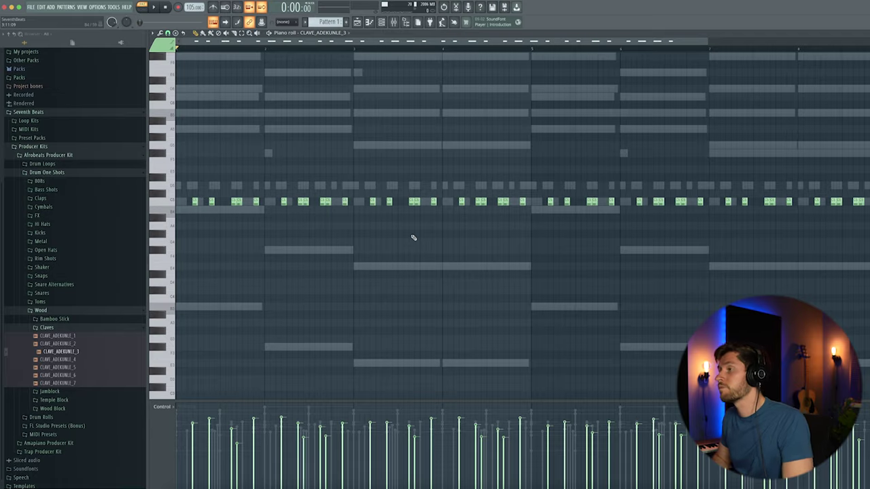
{"action": "key", "text": "space"}
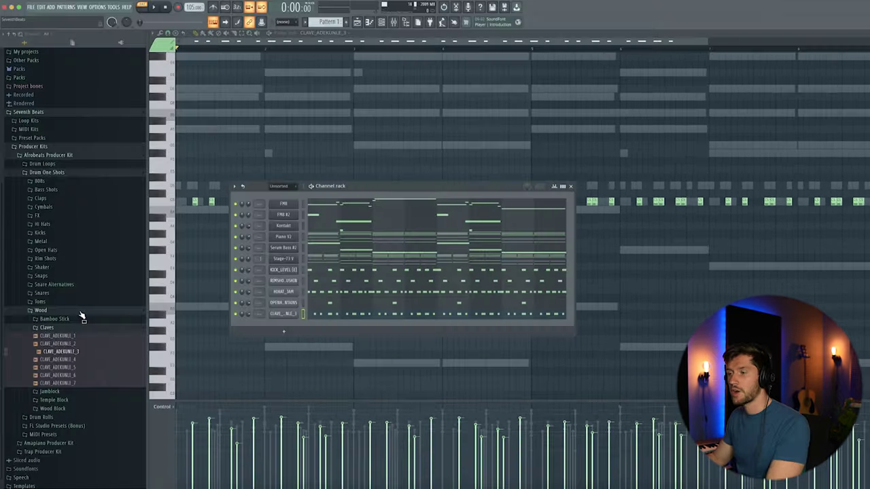
Load the SNARE_PEAK and SNARE_DOOR samples from the kit's snare one shots into new channels.
{"action": "left_click", "coordinate": [64, 312]}
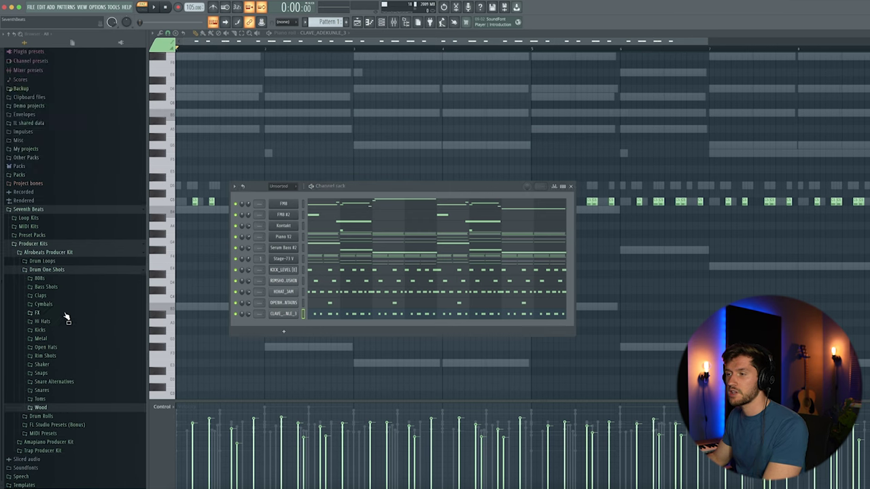
{"action": "left_click", "coordinate": [58, 390]}
{"action": "left_click_drag", "start_coordinate": [83, 406], "coordinate": [93, 401]}
{"action": "left_click_drag", "start_coordinate": [286, 331], "coordinate": [285, 336]}
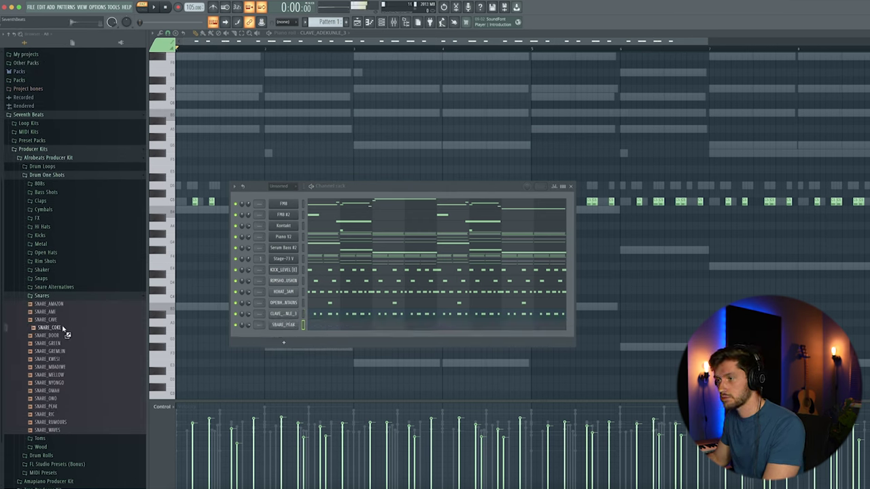
{"action": "scroll", "coordinate": [51, 338], "scroll_direction": "up", "scroll_amount": 1}
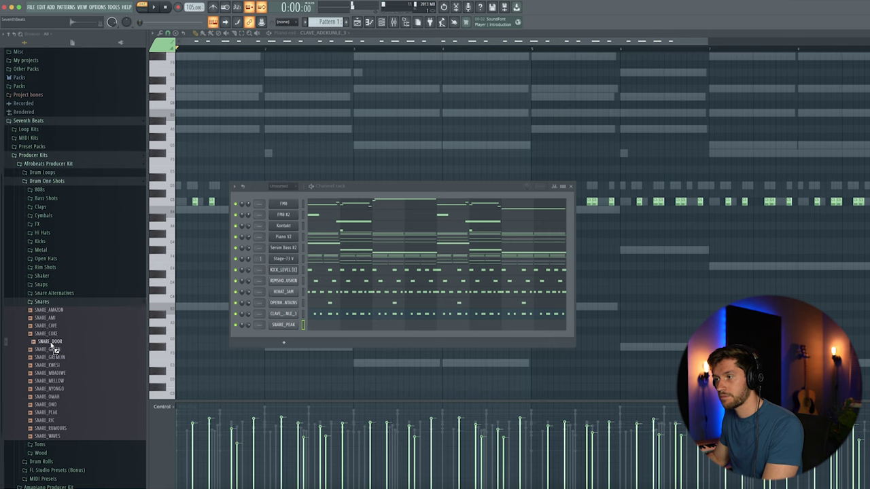
{"action": "left_click_drag", "start_coordinate": [267, 336], "coordinate": [347, 340]}
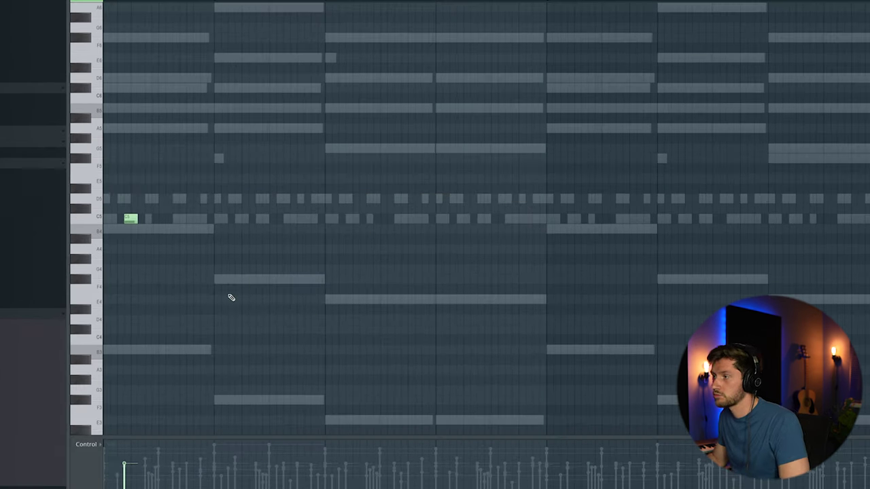
Place short C5 SNARE_DOOR hits on the 4th sixteenth of bar 1 and twice in the first half of bar 2 during playback.
{"action": "key", "text": "space"}
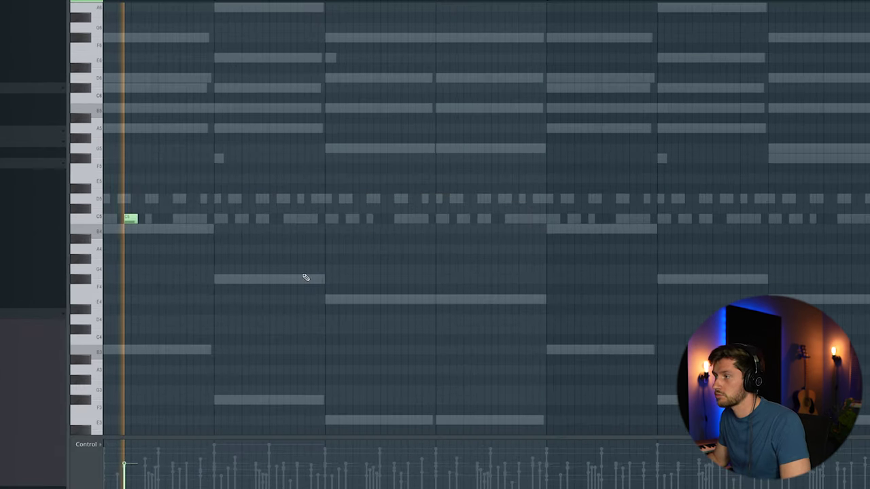
{"action": "left_click", "coordinate": [242, 219]}
{"action": "left_click", "coordinate": [262, 219]}
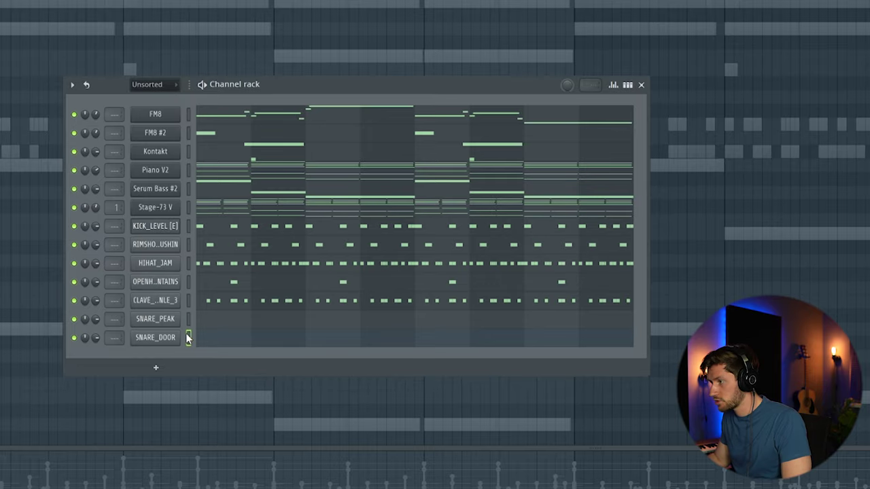
Place short C5 SNARE_PEAK hits on the 15th sixteenth of bar 1 and 13th of bar 2, repeating the pattern through bar 8.
{"action": "left_click", "coordinate": [157, 213]}
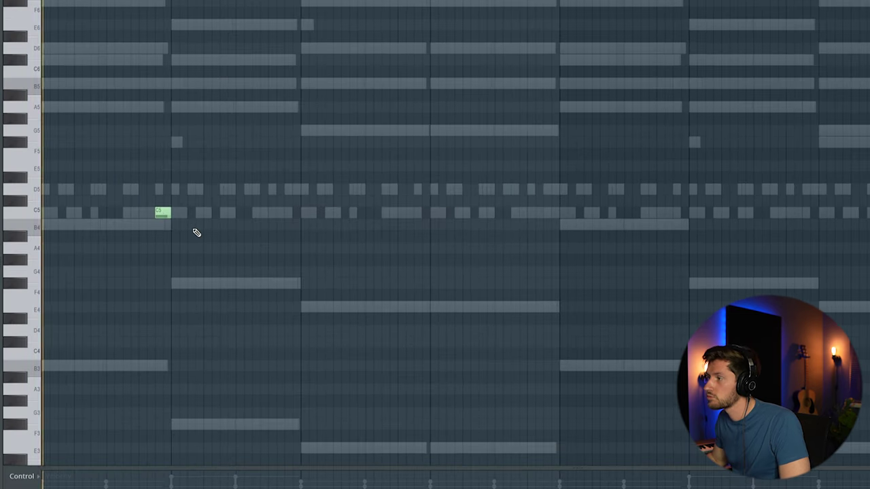
{"action": "key", "text": "space"}
{"action": "left_click", "coordinate": [276, 212]}
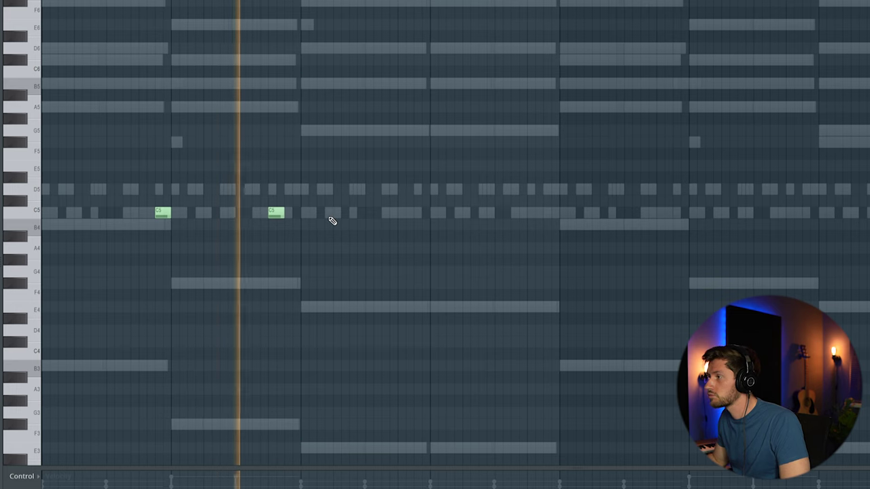
{"action": "left_click", "coordinate": [417, 214]}
{"action": "left_click", "coordinate": [532, 214]}
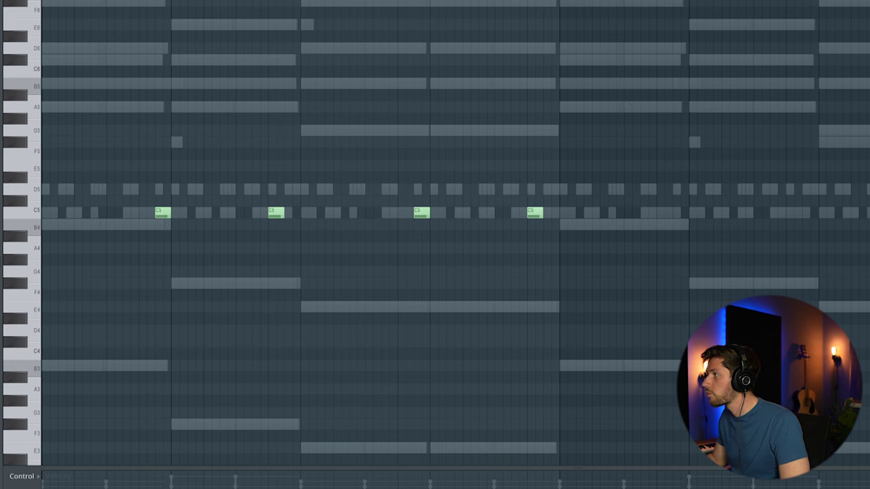
{"action": "key", "text": "ctrl+a"}
{"action": "key", "text": "ctrl+b"}
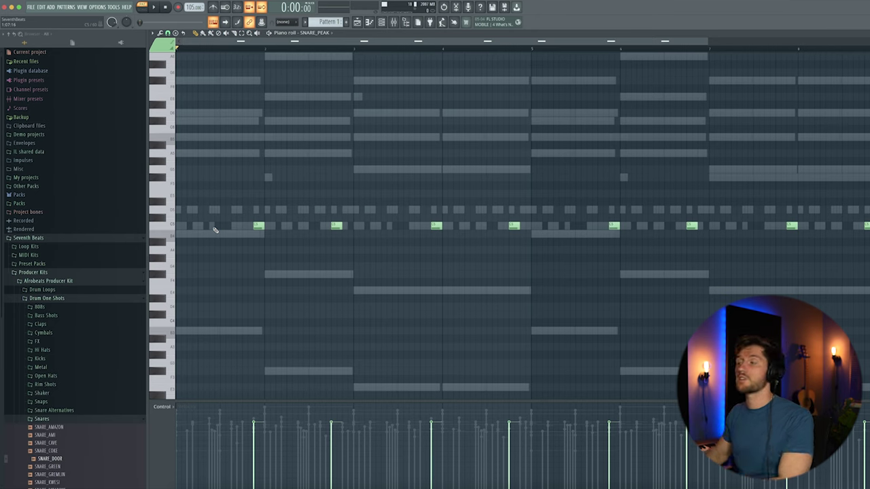
Load the SNARE_ALTERNATIVE_17 sample from the kit's snare alternatives into a new channel.
{"action": "scroll", "coordinate": [334, 271], "scroll_direction": "down", "scroll_amount": 3}
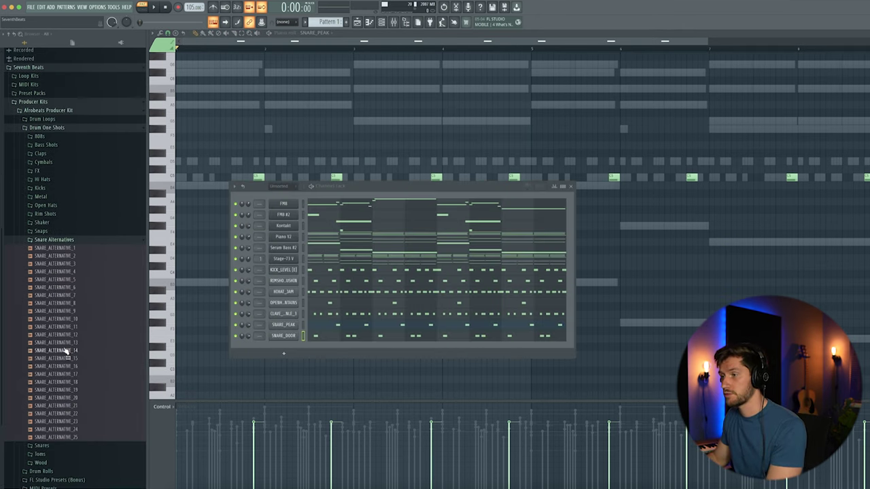
{"action": "left_click_drag", "start_coordinate": [296, 355], "coordinate": [292, 348]}
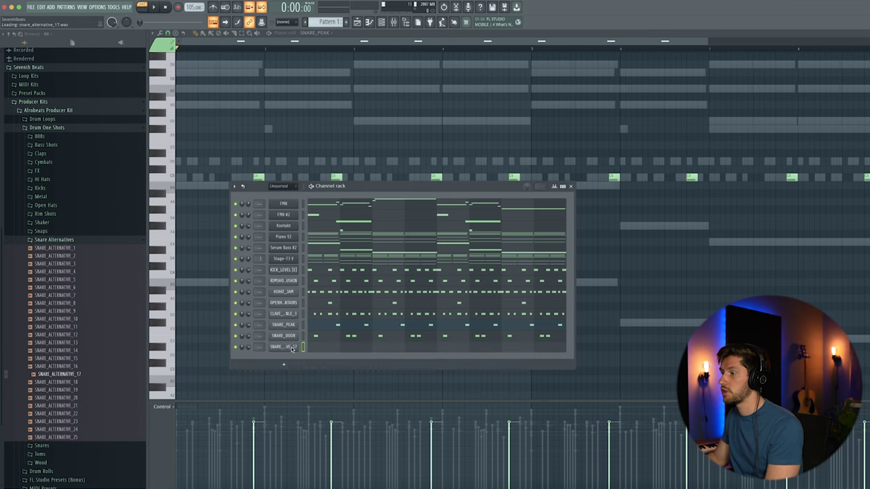
Place short C5 SNARE_ALTERNATIVE_17 hits on the 3rd and 7th sixteenths of bars 1 and 2, plus the 15th of bar 2, and play them.
{"action": "left_click", "coordinate": [330, 348]}
{"action": "scroll", "coordinate": [301, 257], "scroll_direction": "down", "scroll_amount": 2}
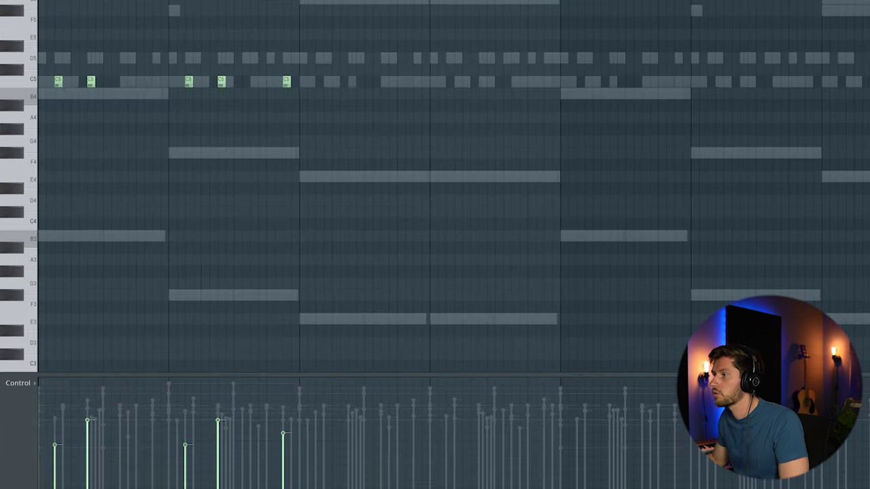
{"action": "key", "text": "space"}
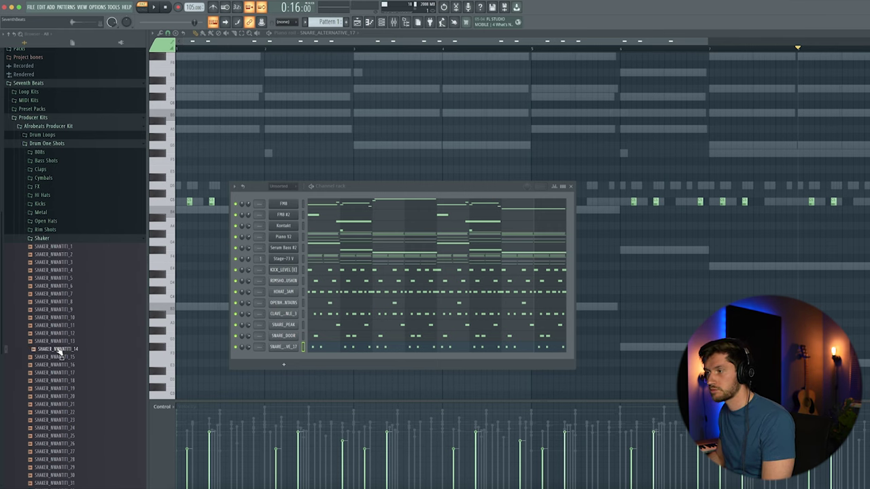
Load SHAKER_NWANTITI_14 into a new channel and place short C5 hits on the 1st and 7th sixteenths of bars 1 to 4.
{"action": "left_click_drag", "start_coordinate": [286, 362], "coordinate": [288, 361]}
{"action": "left_click", "coordinate": [327, 359]}
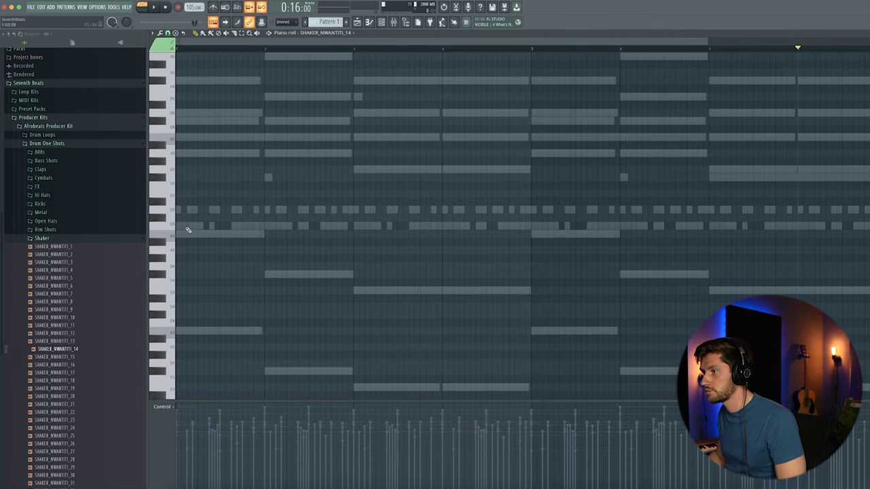
{"action": "left_click", "coordinate": [185, 227]}
{"action": "left_click", "coordinate": [139, 217]}
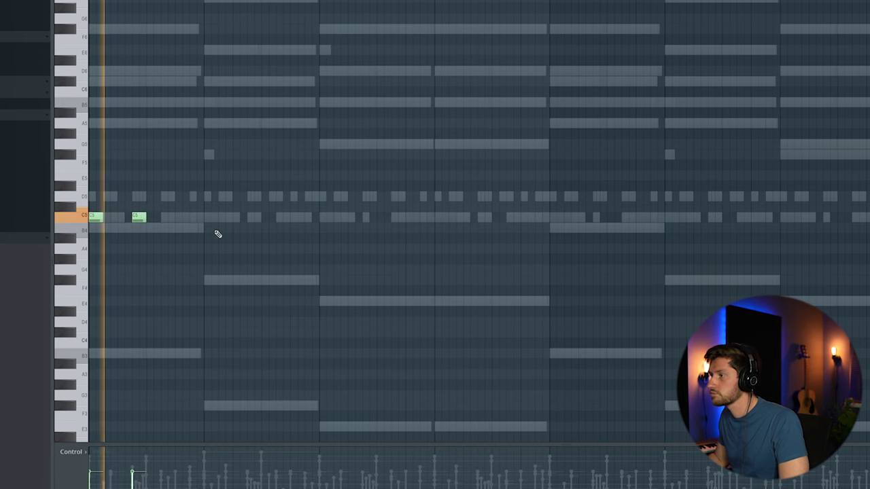
{"action": "left_click", "coordinate": [208, 218]}
{"action": "left_click", "coordinate": [252, 218]}
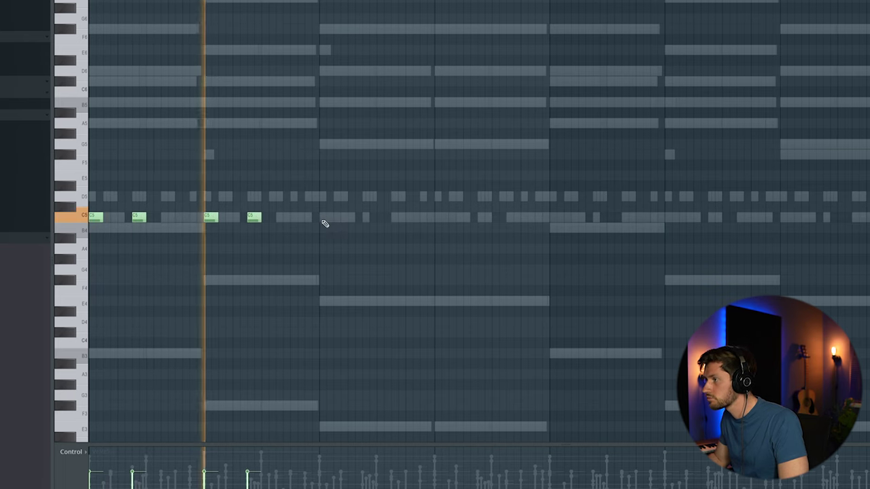
{"action": "left_click", "coordinate": [323, 218]}
{"action": "left_click", "coordinate": [367, 218]}
{"action": "left_click", "coordinate": [439, 218]}
{"action": "left_click", "coordinate": [484, 218]}
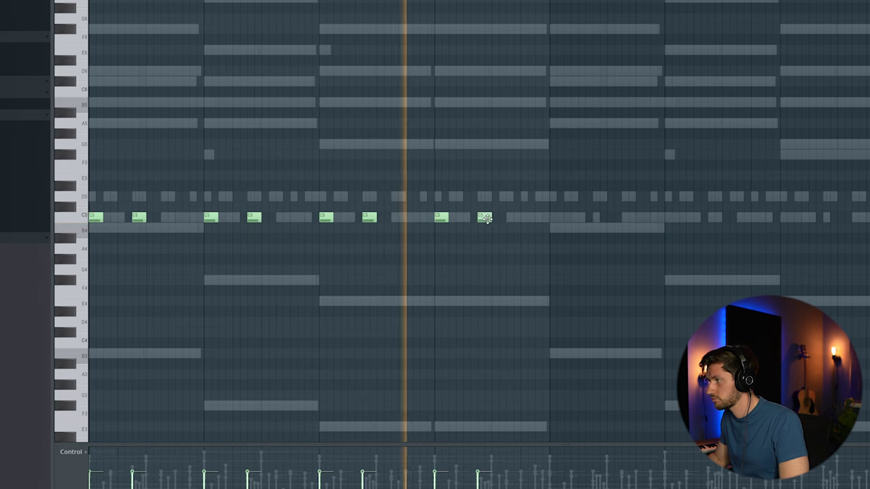
{"action": "key", "text": "F6"}
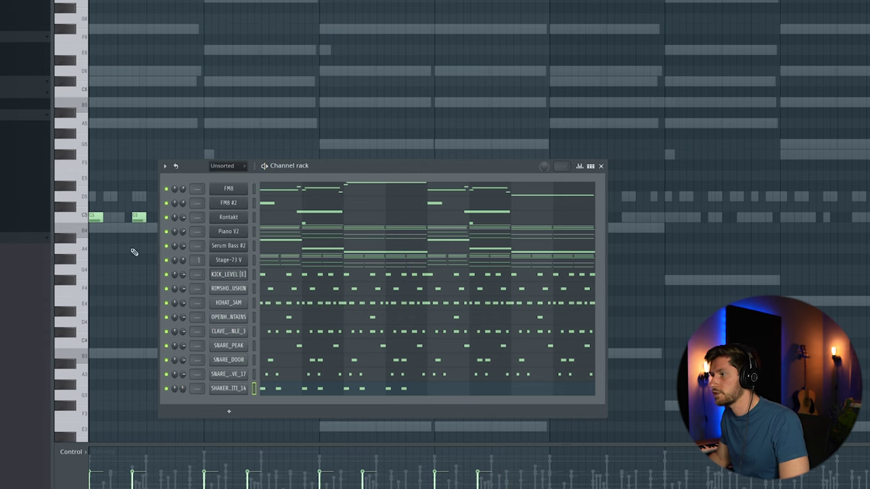
Load CLAP_MIDDLEMAN into a new channel and place a short C5 hit on the 13th sixteenth of bar 4, checking it in playback.
{"action": "left_click", "coordinate": [57, 312]}
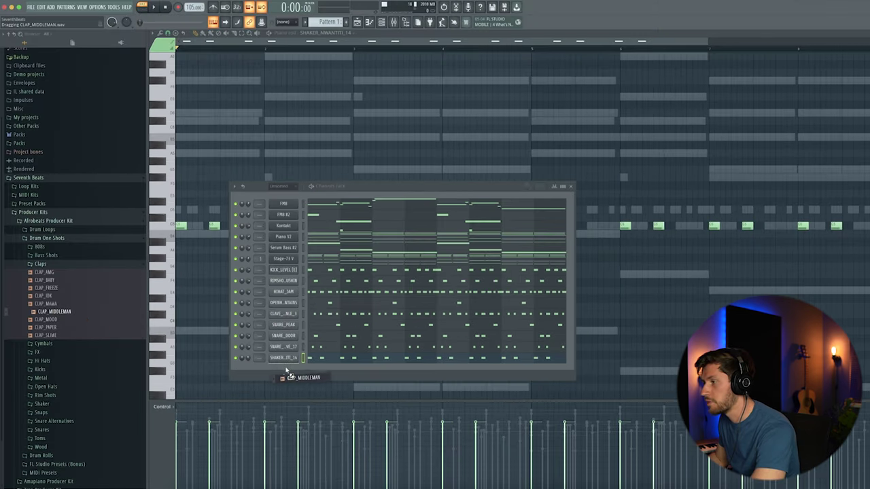
{"action": "left_click_drag", "start_coordinate": [286, 371], "coordinate": [289, 373]}
{"action": "key", "text": "F6"}
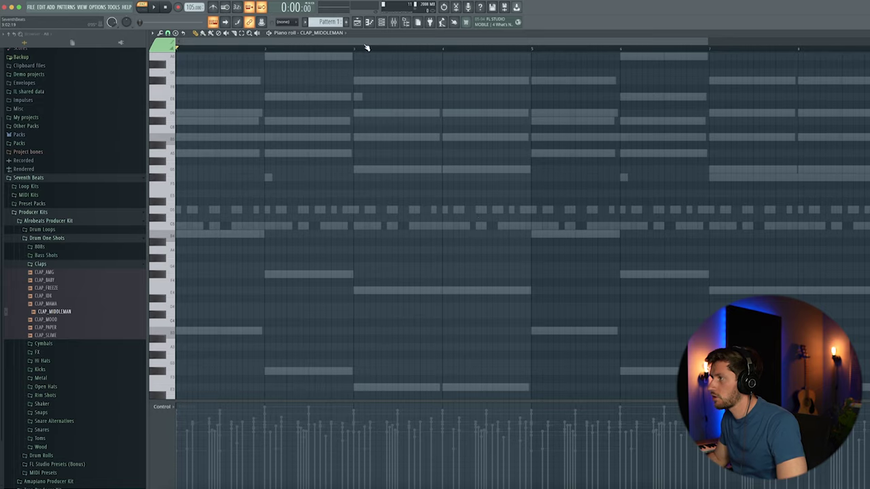
{"action": "left_click_drag", "start_coordinate": [364, 46], "coordinate": [460, 109]}
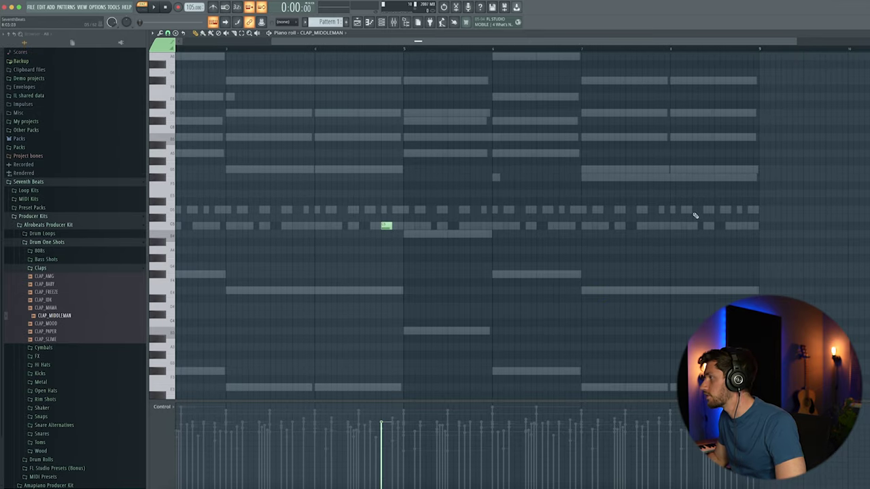
{"action": "key", "text": "space"}
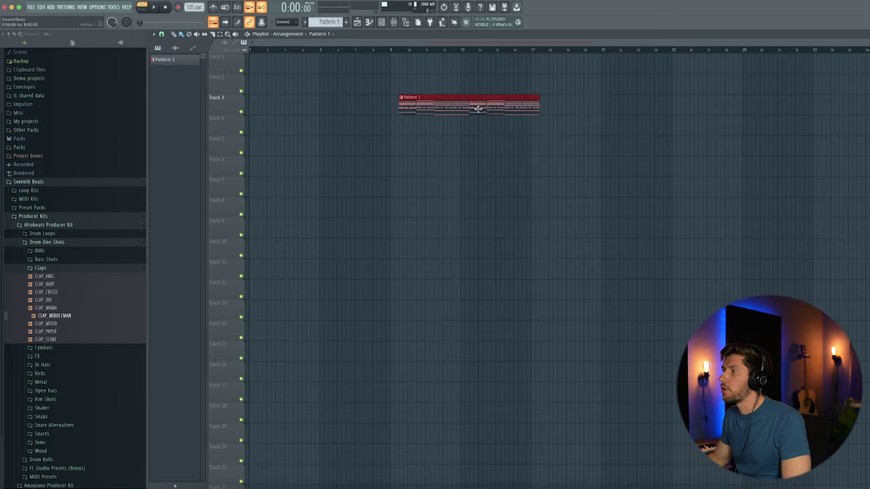
Move the Pattern 1 clip to bar 1 of Track 4 and place the SHAKERLOOP_ABOU shaker loop at bar 1 of Track 2.
{"action": "left_click_drag", "start_coordinate": [478, 109], "coordinate": [299, 129]}
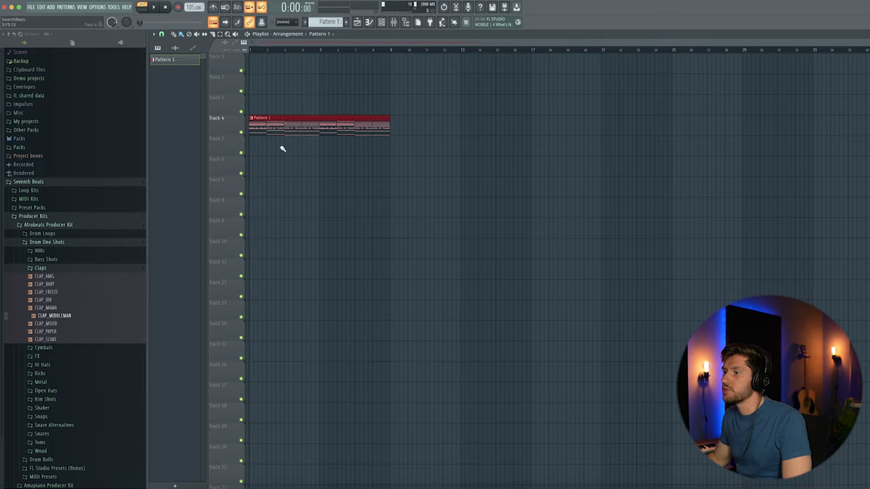
{"action": "left_click", "coordinate": [42, 243]}
{"action": "left_click", "coordinate": [74, 317]}
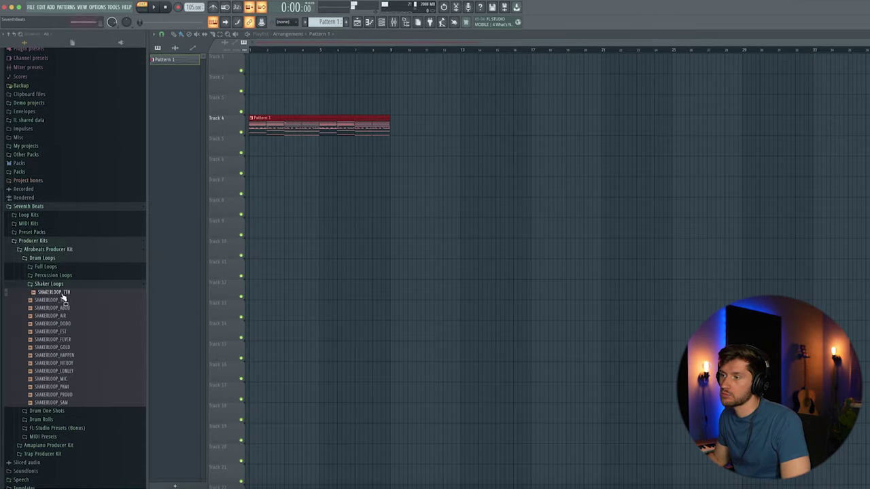
{"action": "left_click_drag", "start_coordinate": [72, 306], "coordinate": [223, 83]}
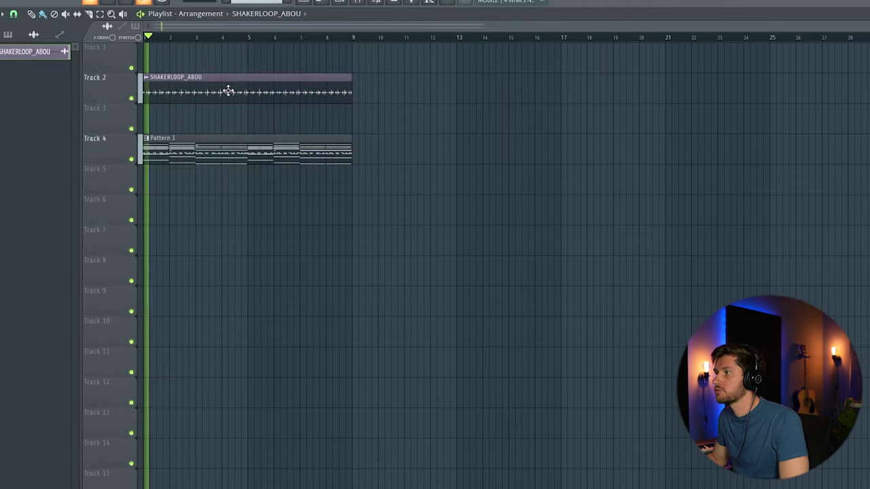
Adjust the EQ among the precomputed effects of the SHAKERLOOP_ABOU audio clip and play the arrangement.
{"action": "double_click", "coordinate": [307, 85]}
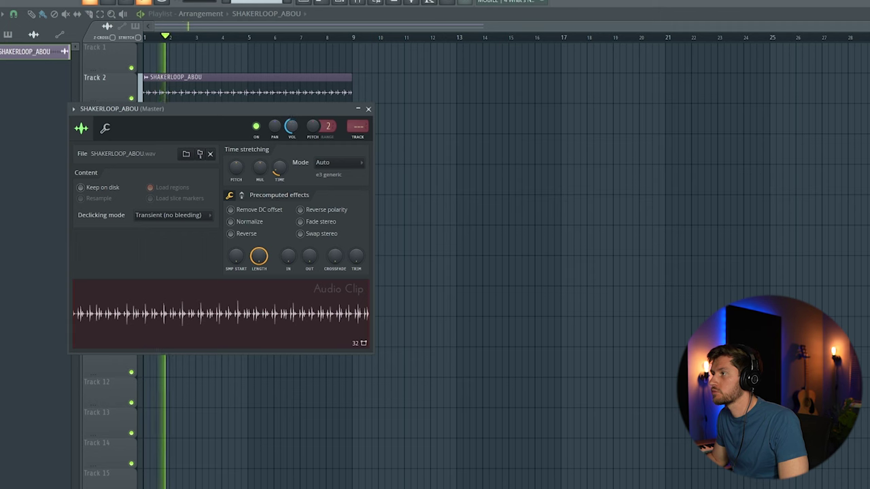
{"action": "left_click", "coordinate": [367, 110]}
{"action": "double_click", "coordinate": [249, 93]}
{"action": "key", "text": "space"}
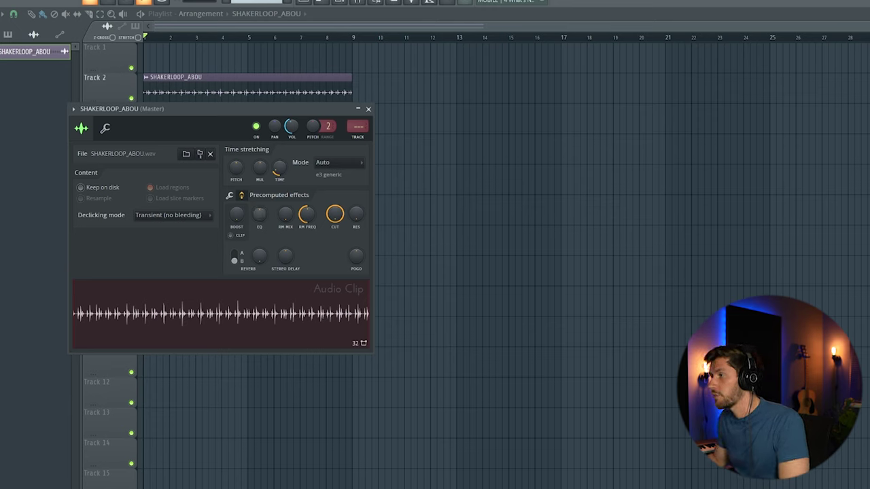
{"action": "left_click_drag", "start_coordinate": [259, 217], "coordinate": [259, 219]}
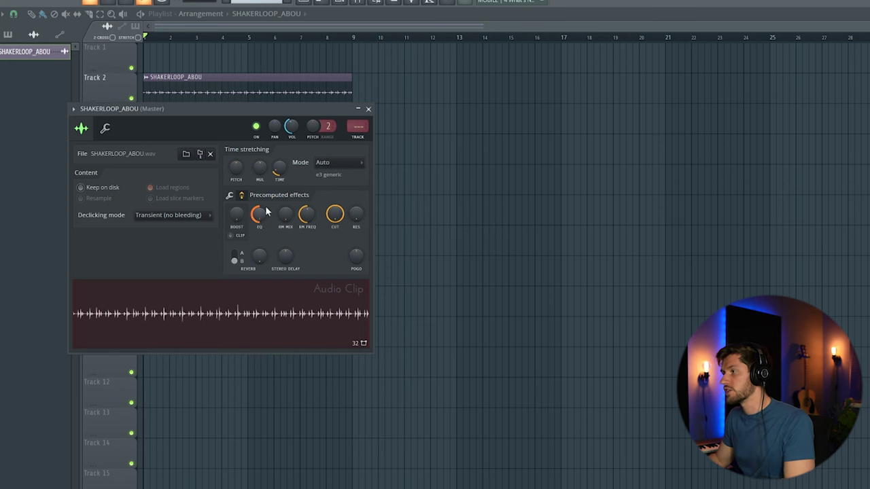
{"action": "key", "text": "space"}
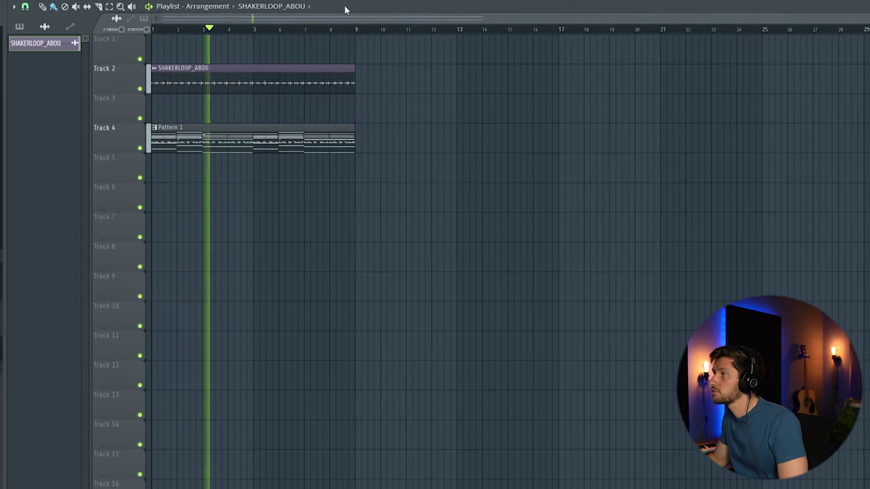
Bring up the channel rack and switch its channel filter from Audio to another group.
{"action": "key", "text": "F6"}
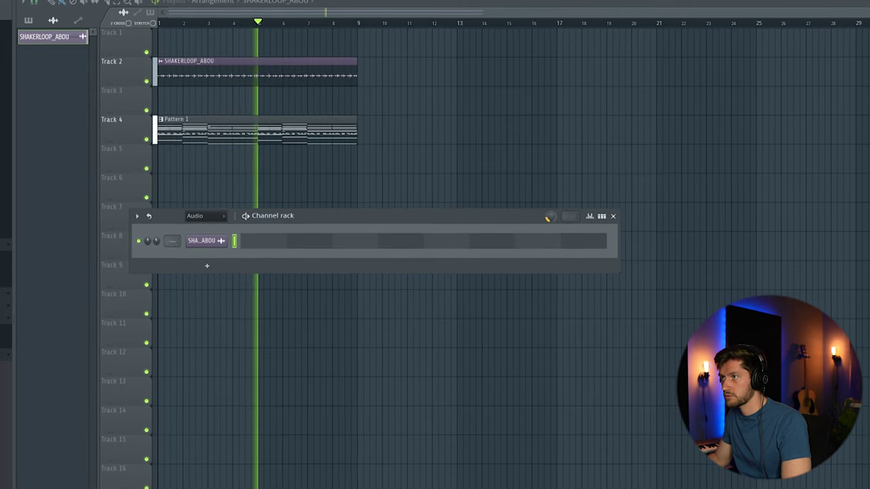
{"action": "left_click", "coordinate": [197, 217]}
{"action": "left_click", "coordinate": [212, 246]}
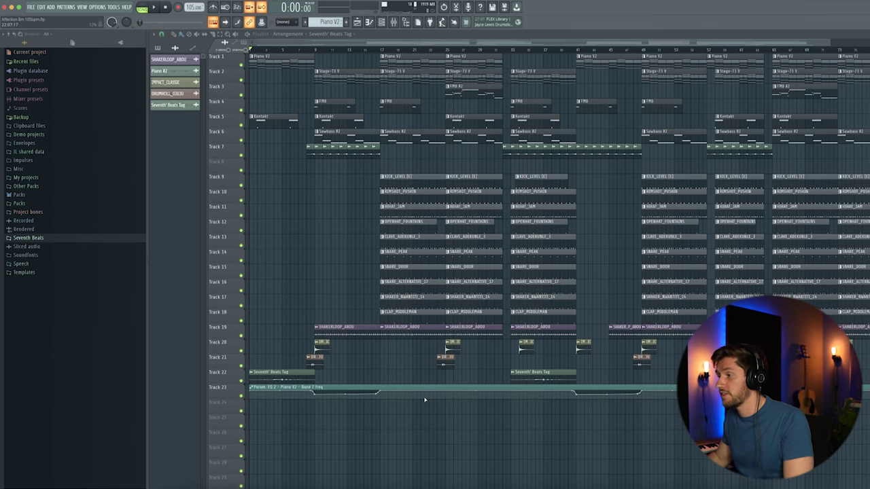
Delete the two Seventh' Beats Tag clips from Track 22 of the arrangement.
{"action": "double_click", "coordinate": [313, 363]}
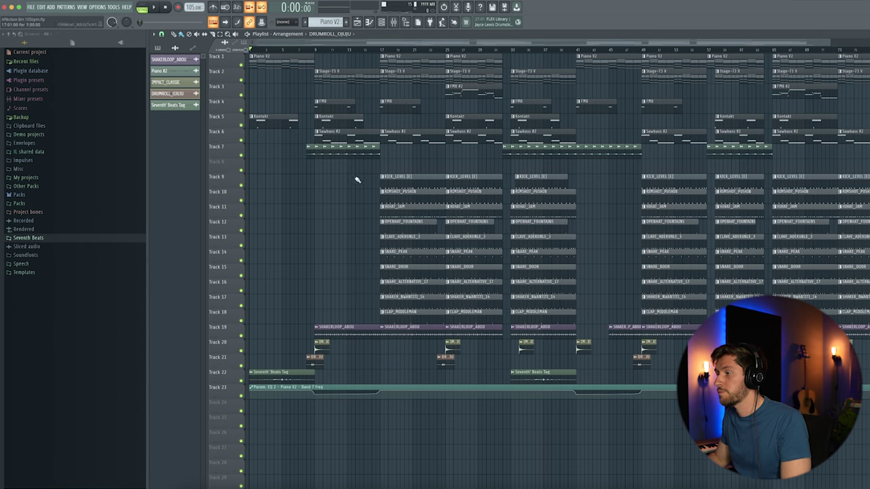
{"action": "right_click", "coordinate": [299, 374]}
{"action": "right_click", "coordinate": [569, 374]}
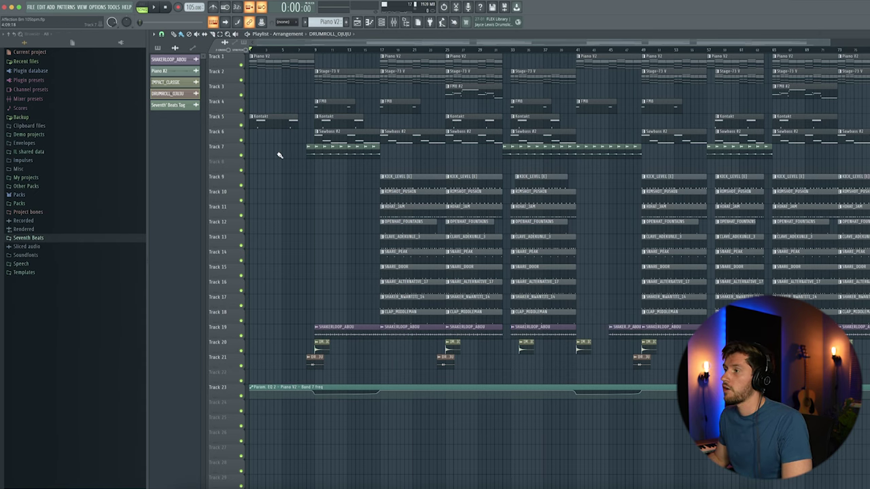
{"action": "left_click", "coordinate": [242, 156], "text": "ctrl"}
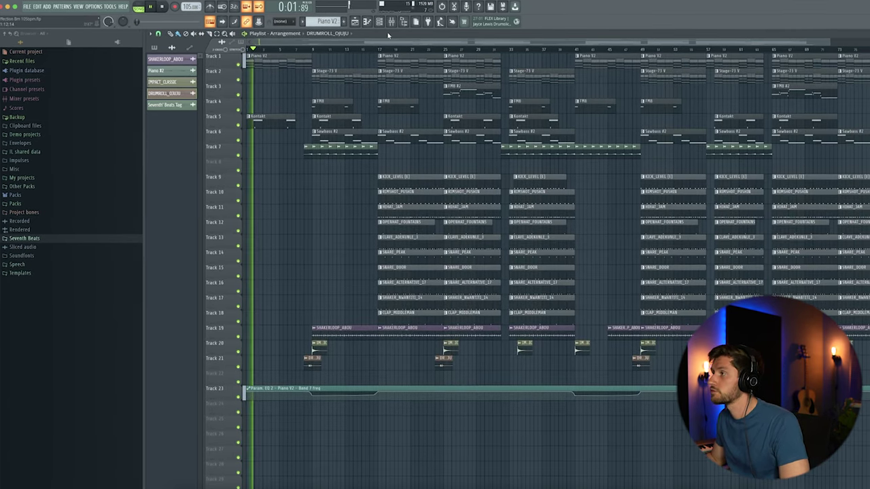
Examine the ValhallaVintageVerb settings on the Kontakt mixer track during playback.
{"action": "key", "text": "F9"}
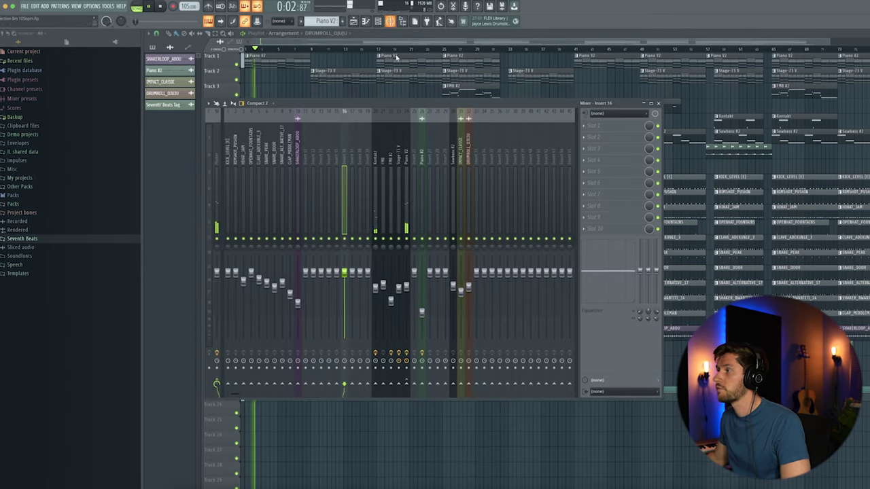
{"action": "left_click", "coordinate": [374, 156]}
{"action": "left_click", "coordinate": [604, 126]}
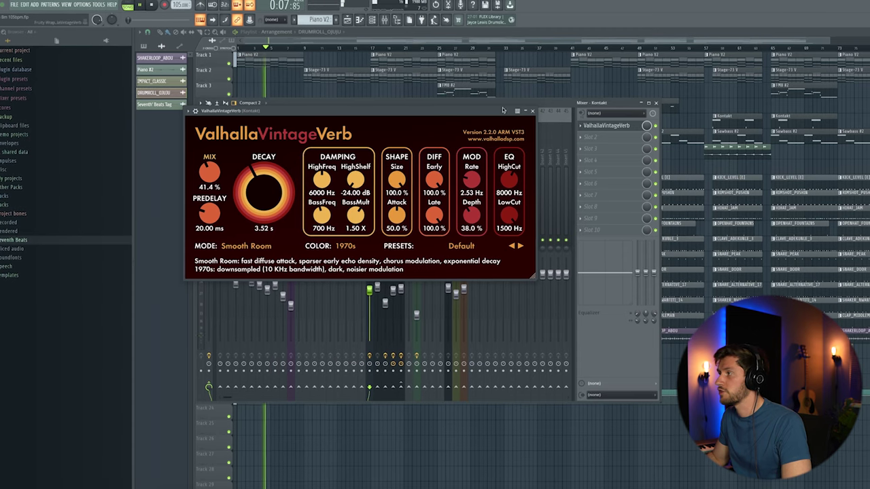
{"action": "left_click", "coordinate": [533, 111]}
{"action": "key", "text": "F9"}
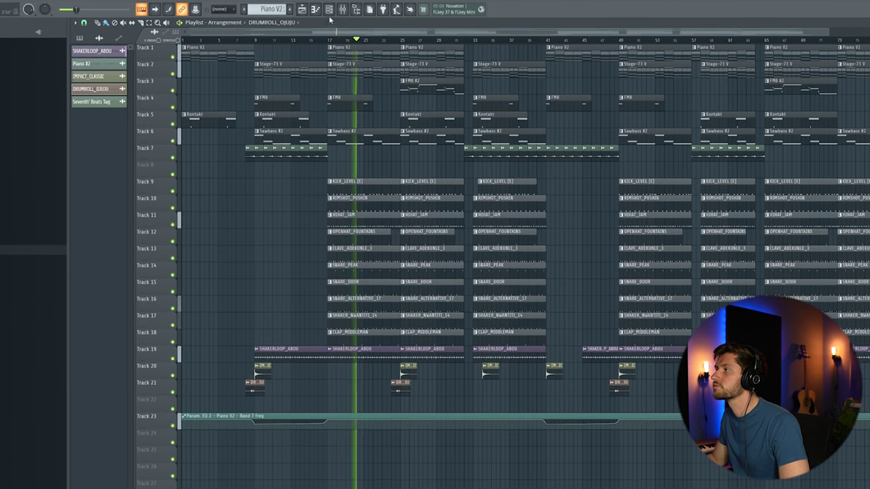
Examine the Pro-Q 3 curve and the OTT settings on the Stage-73 V mixer track.
{"action": "left_click", "coordinate": [343, 9]}
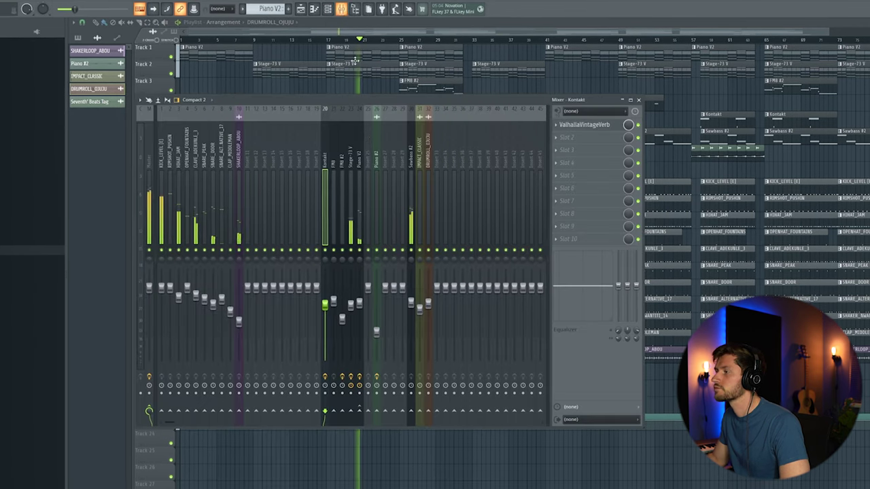
{"action": "left_click", "coordinate": [355, 169]}
{"action": "left_click", "coordinate": [576, 127]}
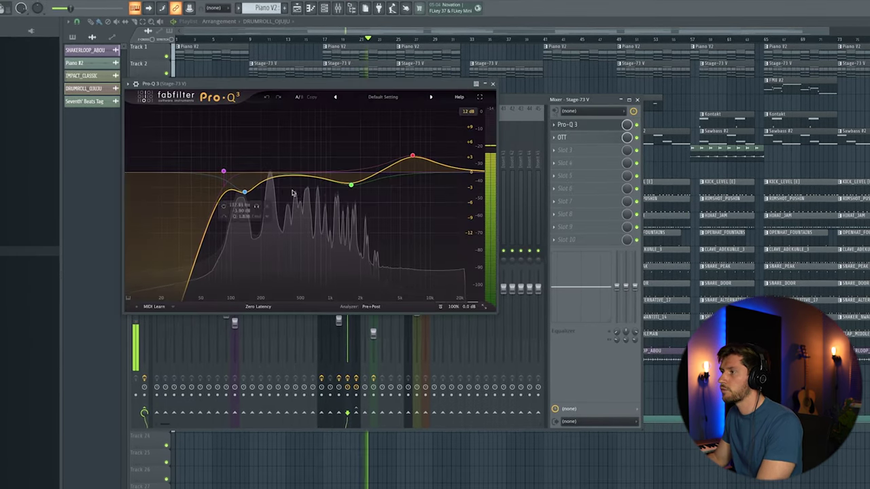
{"action": "left_click", "coordinate": [491, 84]}
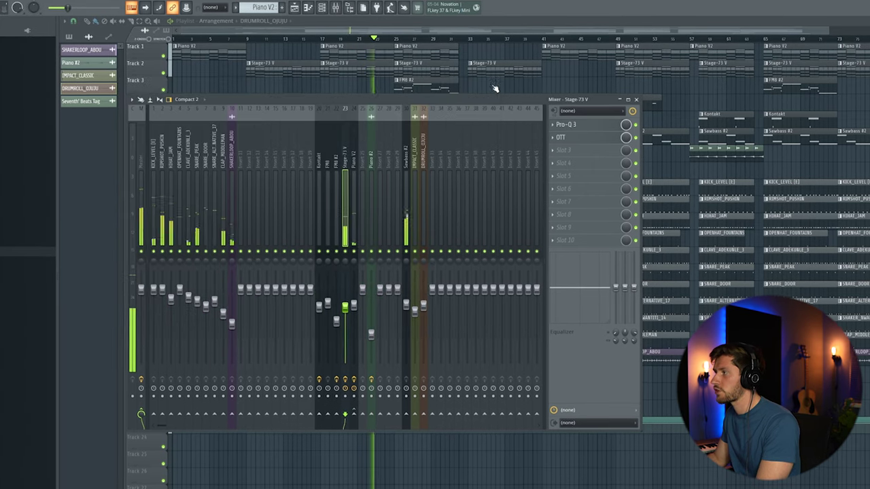
{"action": "left_click", "coordinate": [562, 136]}
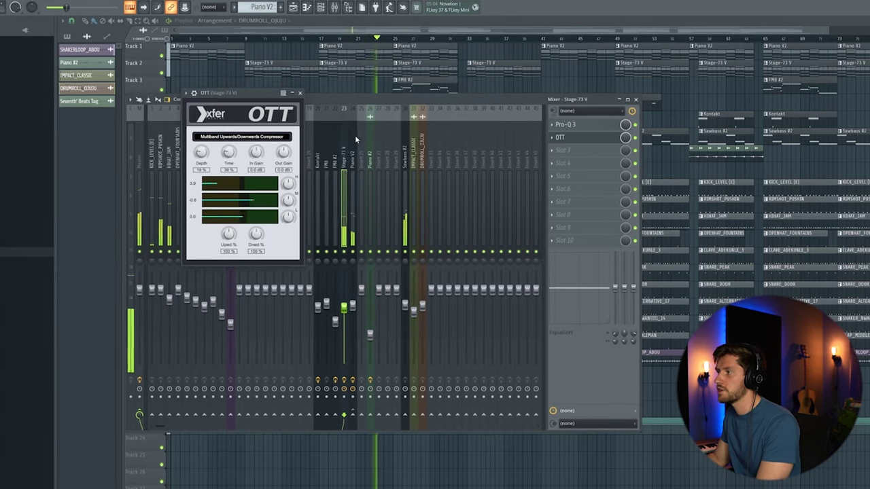
{"action": "left_click", "coordinate": [300, 93]}
{"action": "key", "text": "F9"}
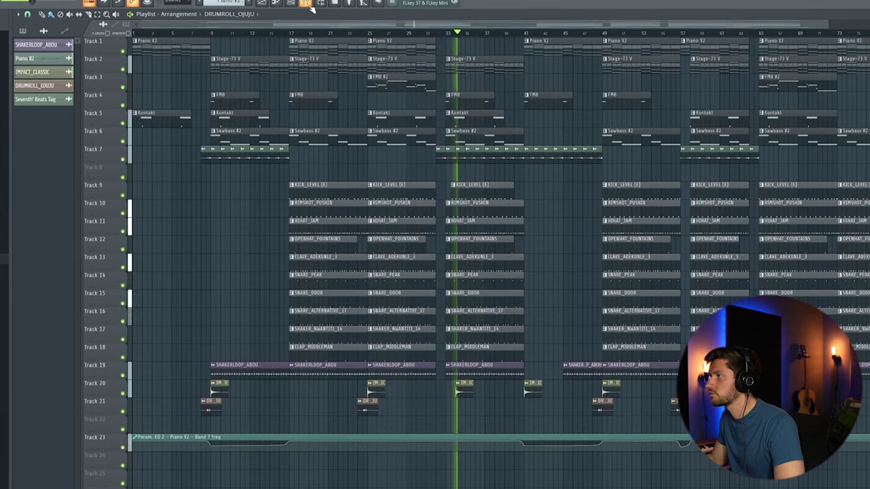
Review the effect slots of the FM8 and FM8 #2 mixer tracks, including the Fruity delay 2 settings.
{"action": "left_click", "coordinate": [305, 4]}
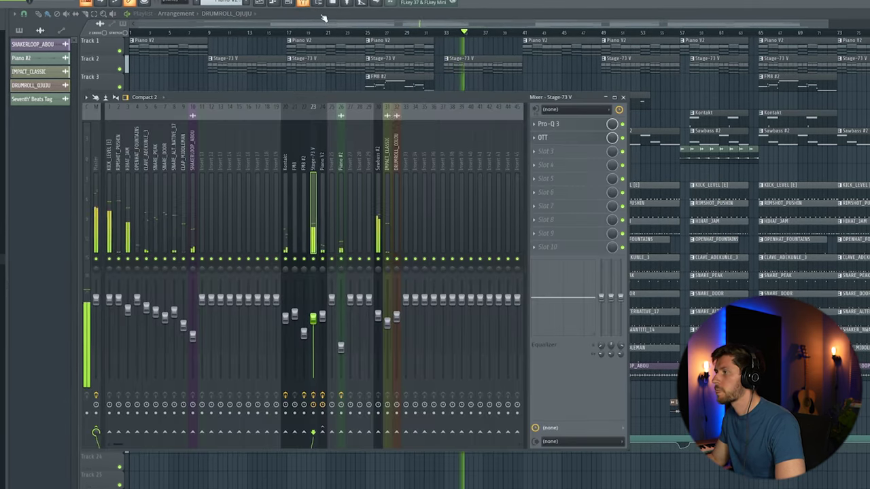
{"action": "left_click", "coordinate": [297, 163]}
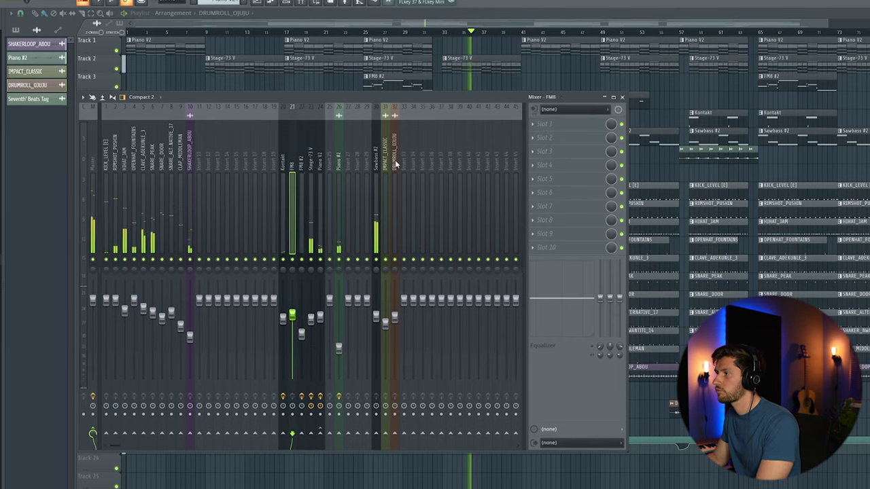
{"action": "key", "text": "Right"}
{"action": "left_click", "coordinate": [563, 138]}
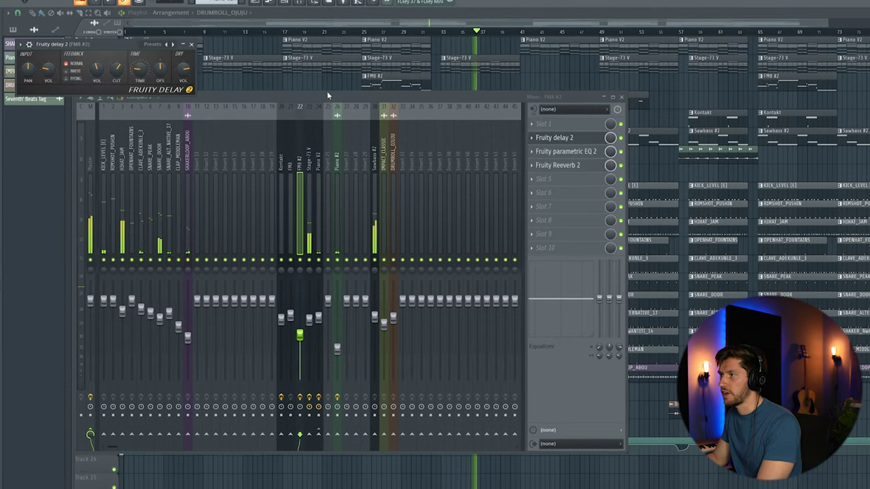
{"action": "left_click", "coordinate": [190, 45]}
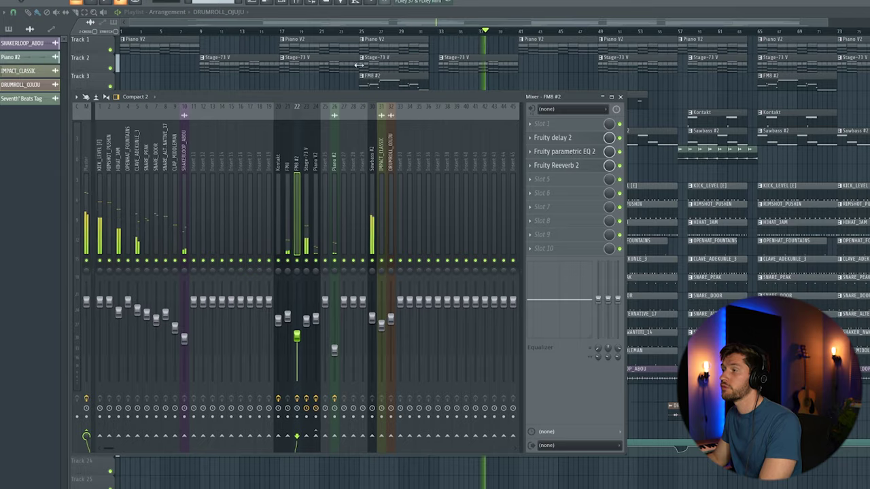
{"action": "key", "text": "F9"}
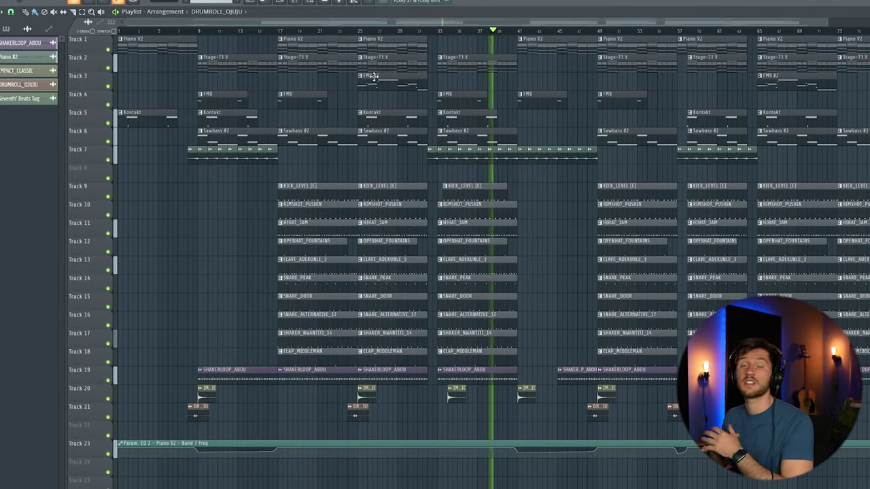